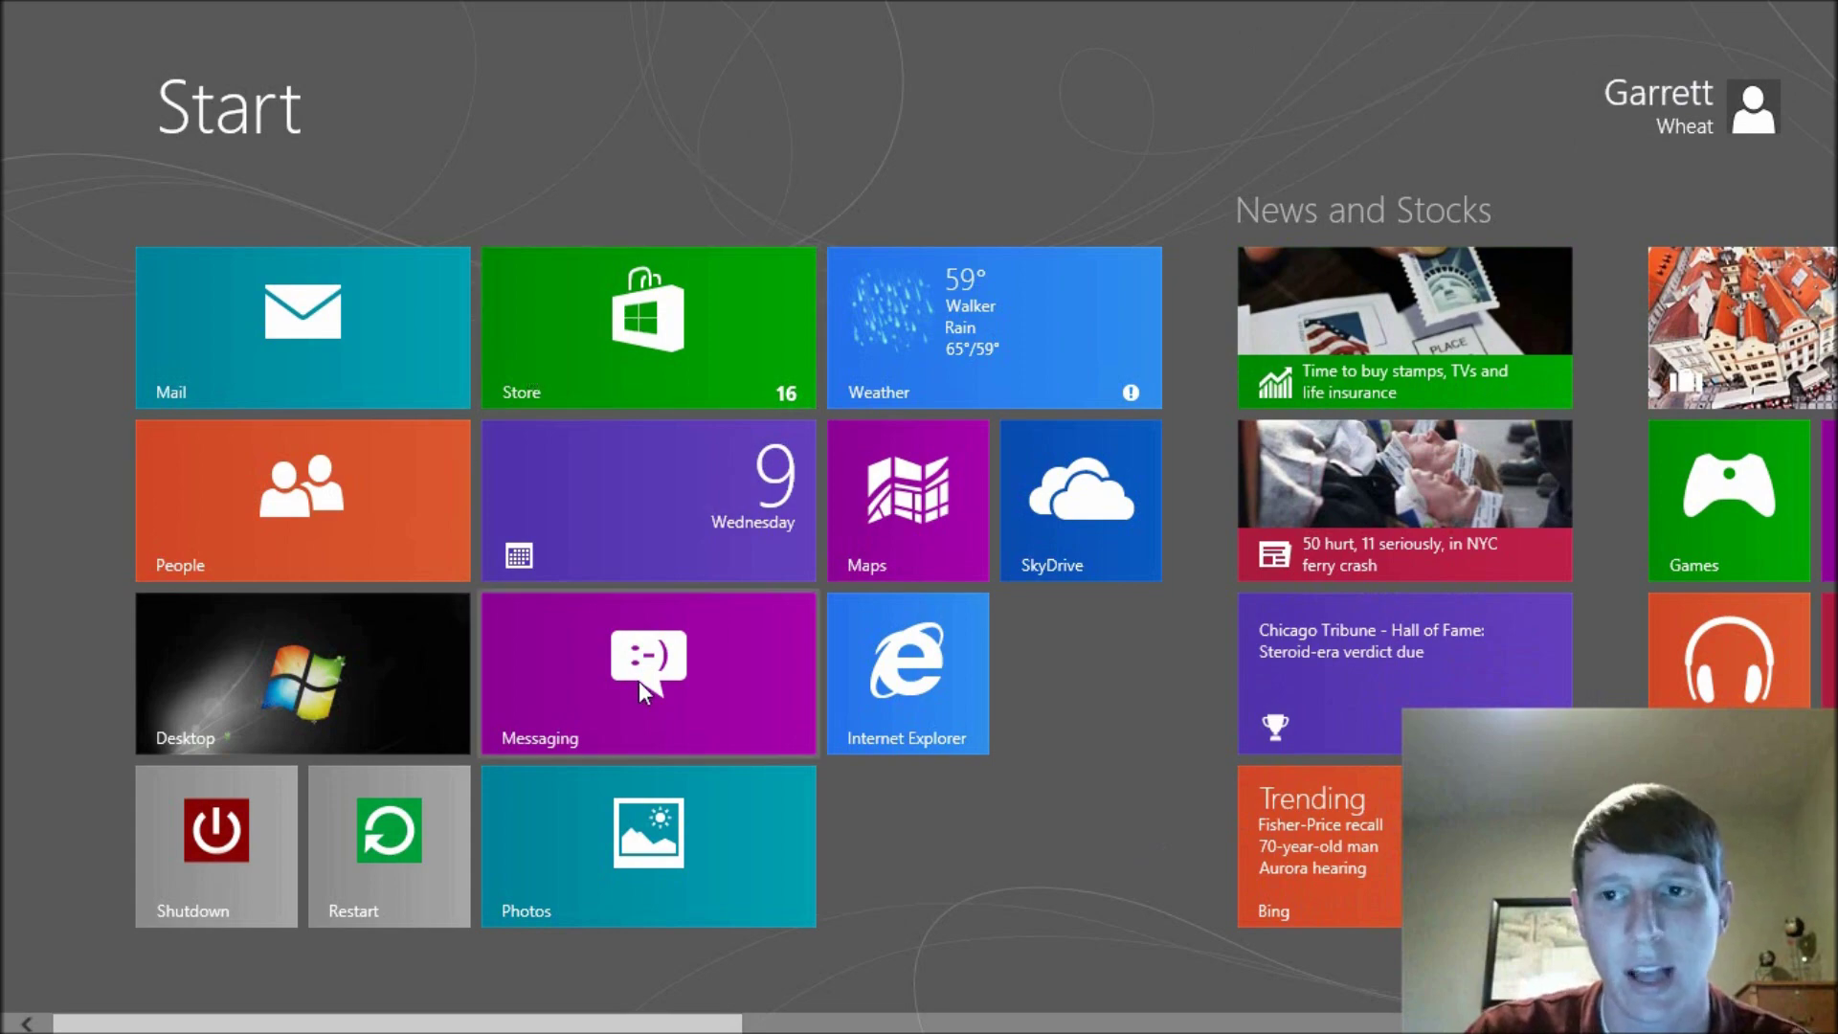
From the desktop, open File Explorer's Computer view listing the drives.
scroll(738, 678, "down", 3)
scroll(617, 705, "up", 3)
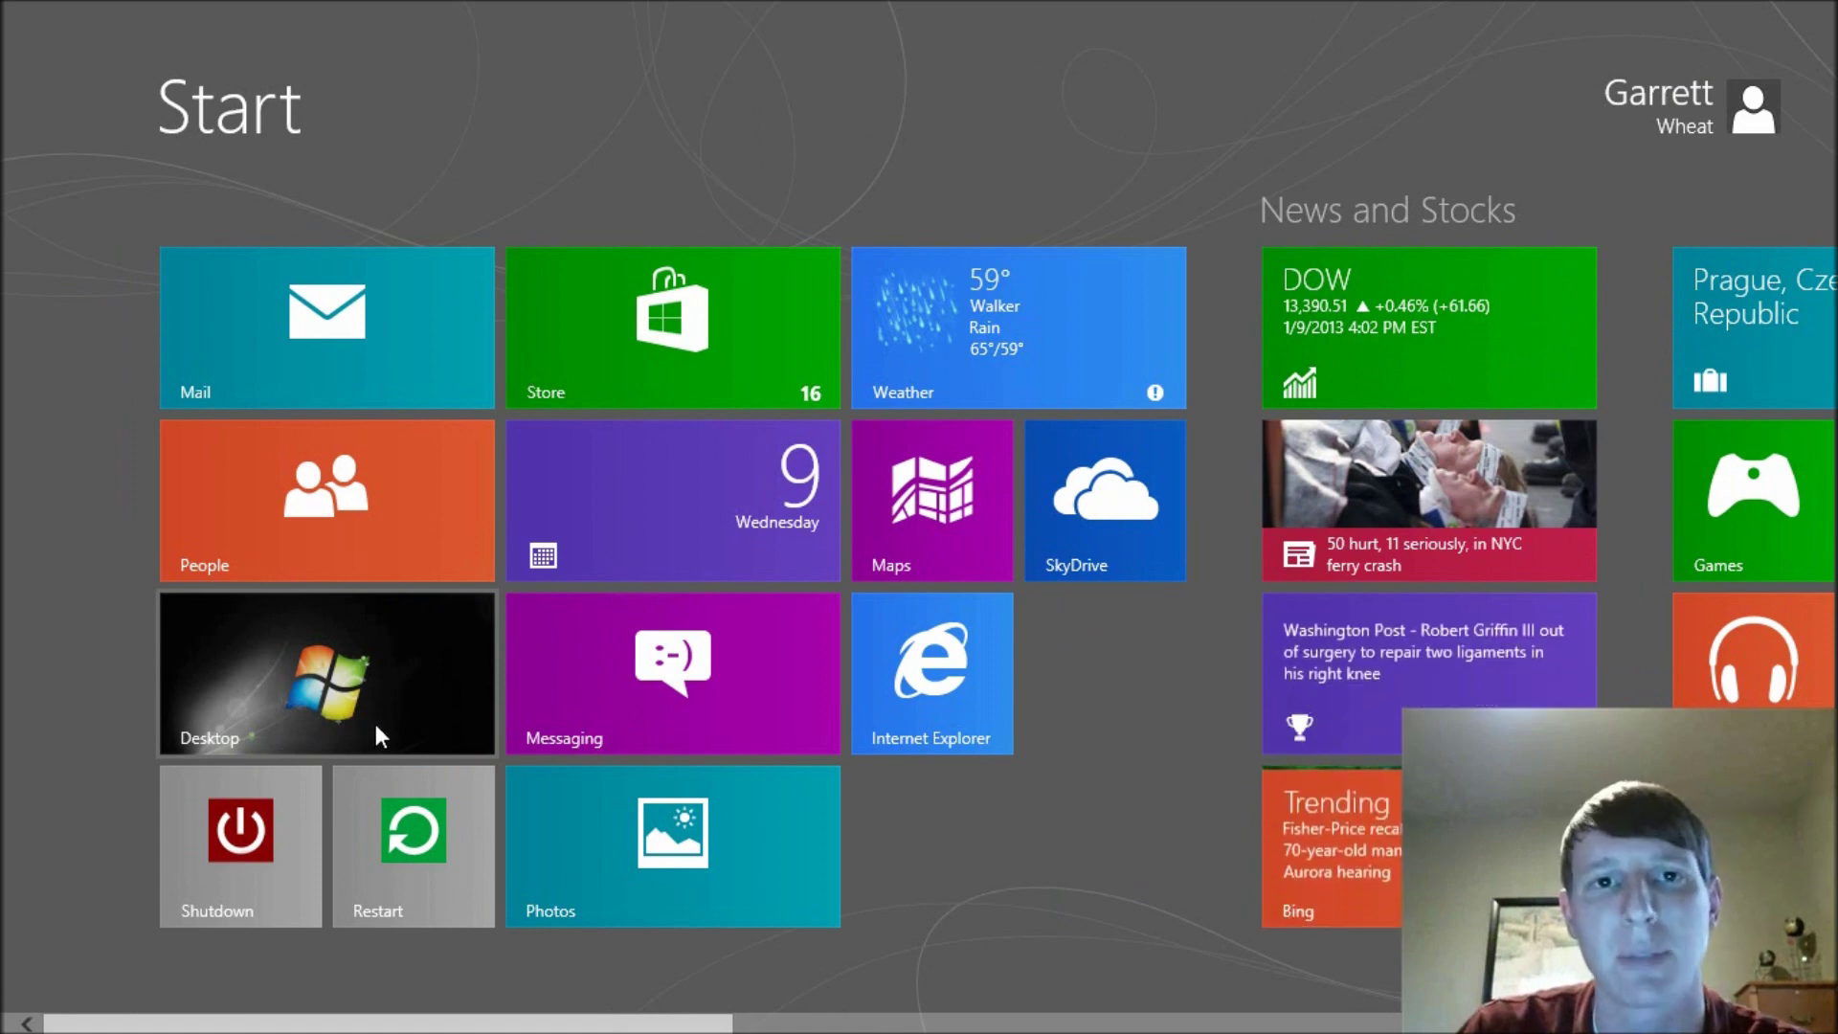
left_click(197, 712)
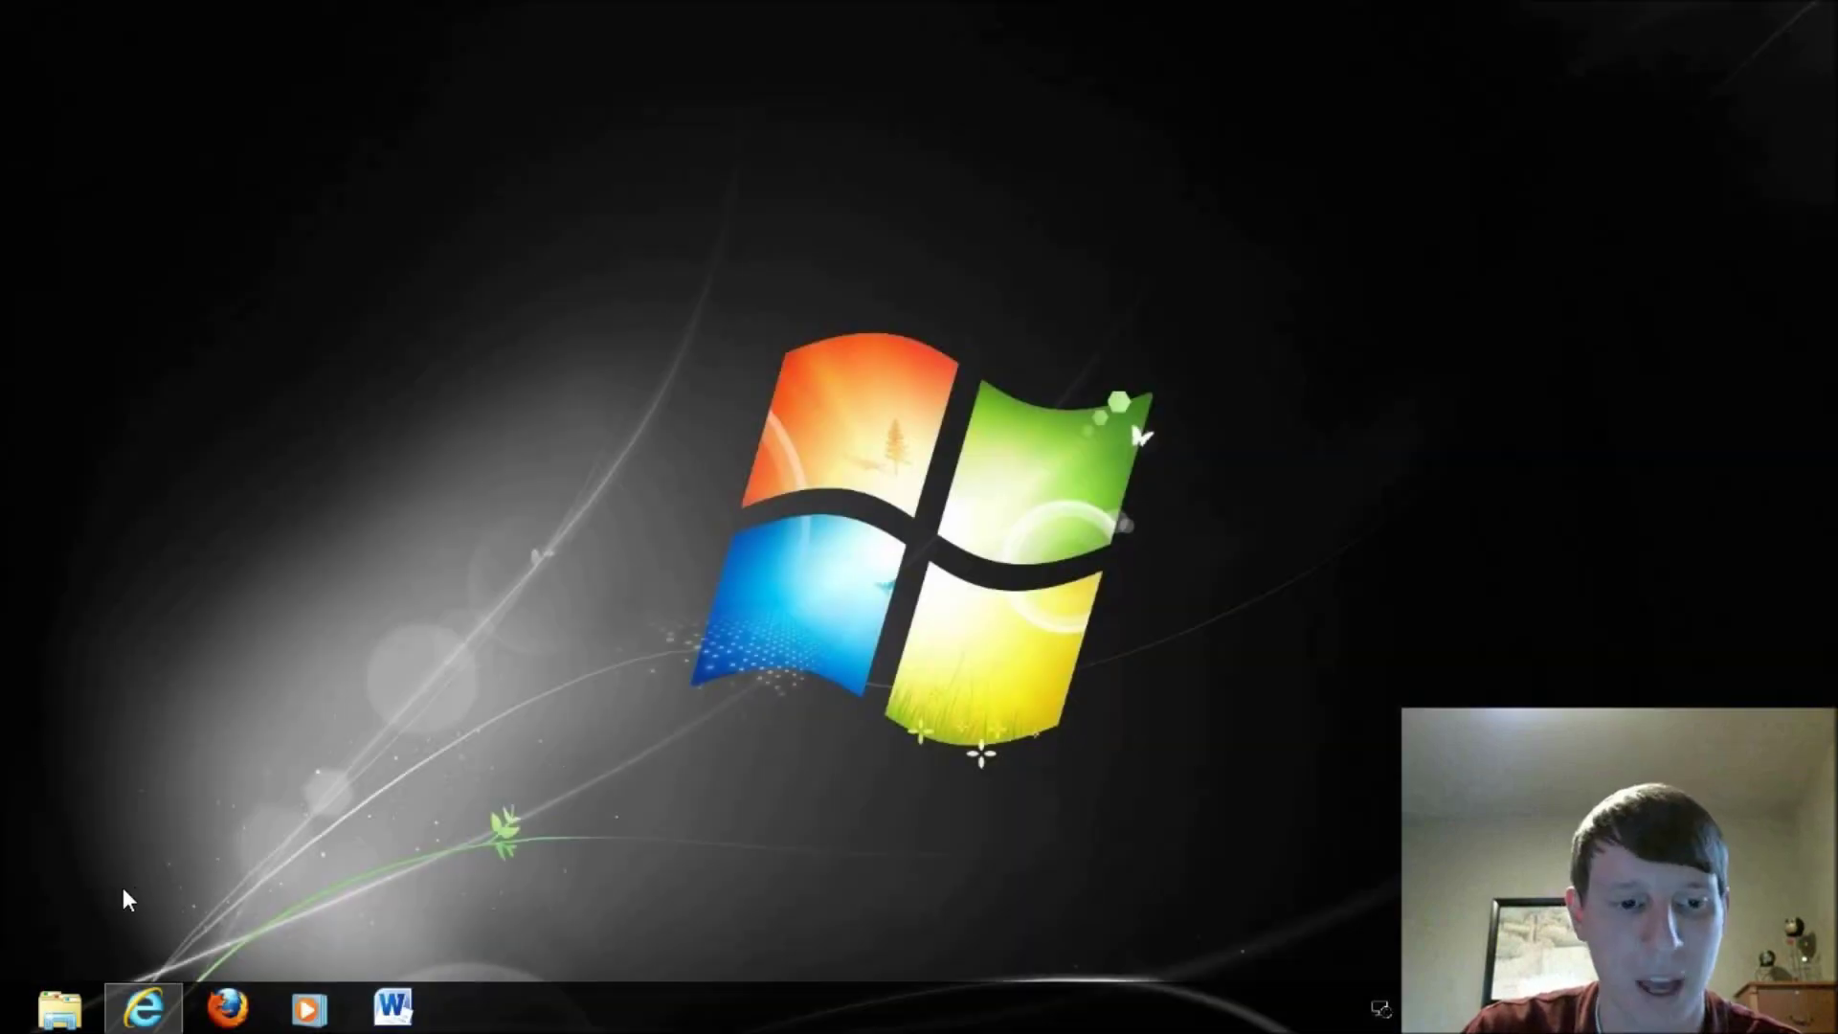
left_click(81, 986)
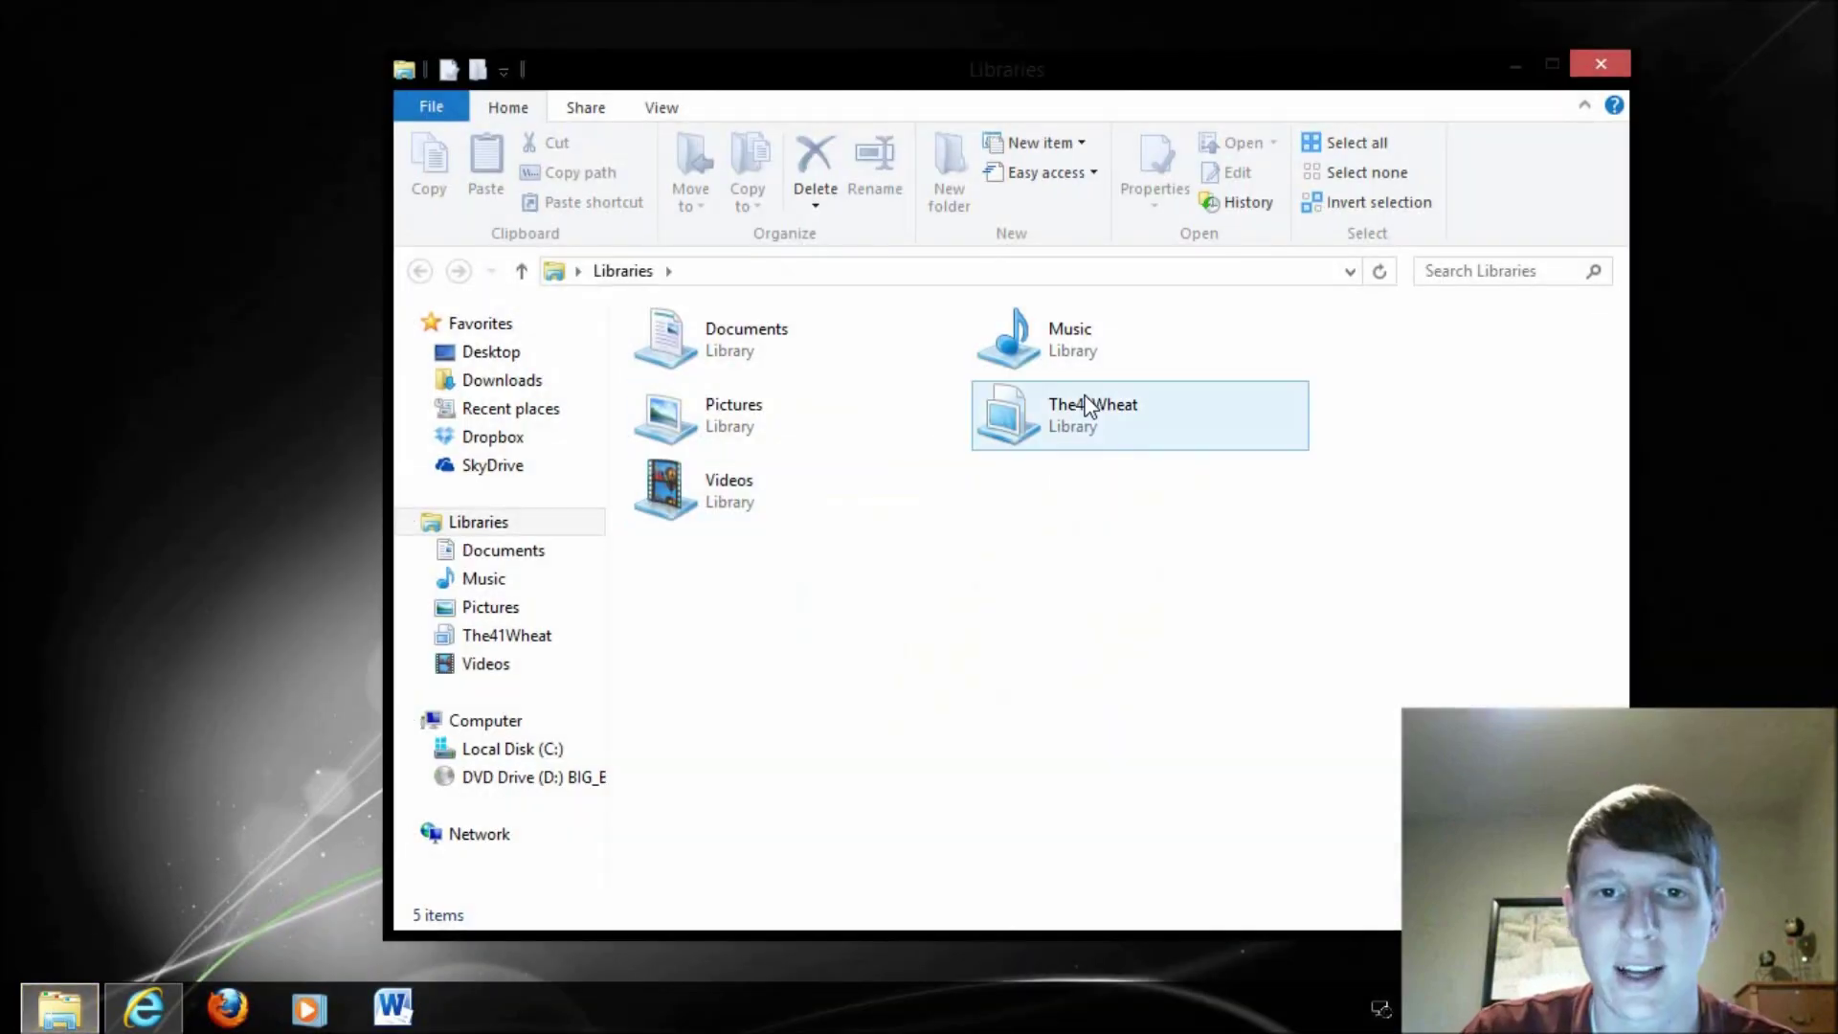
left_click(508, 721)
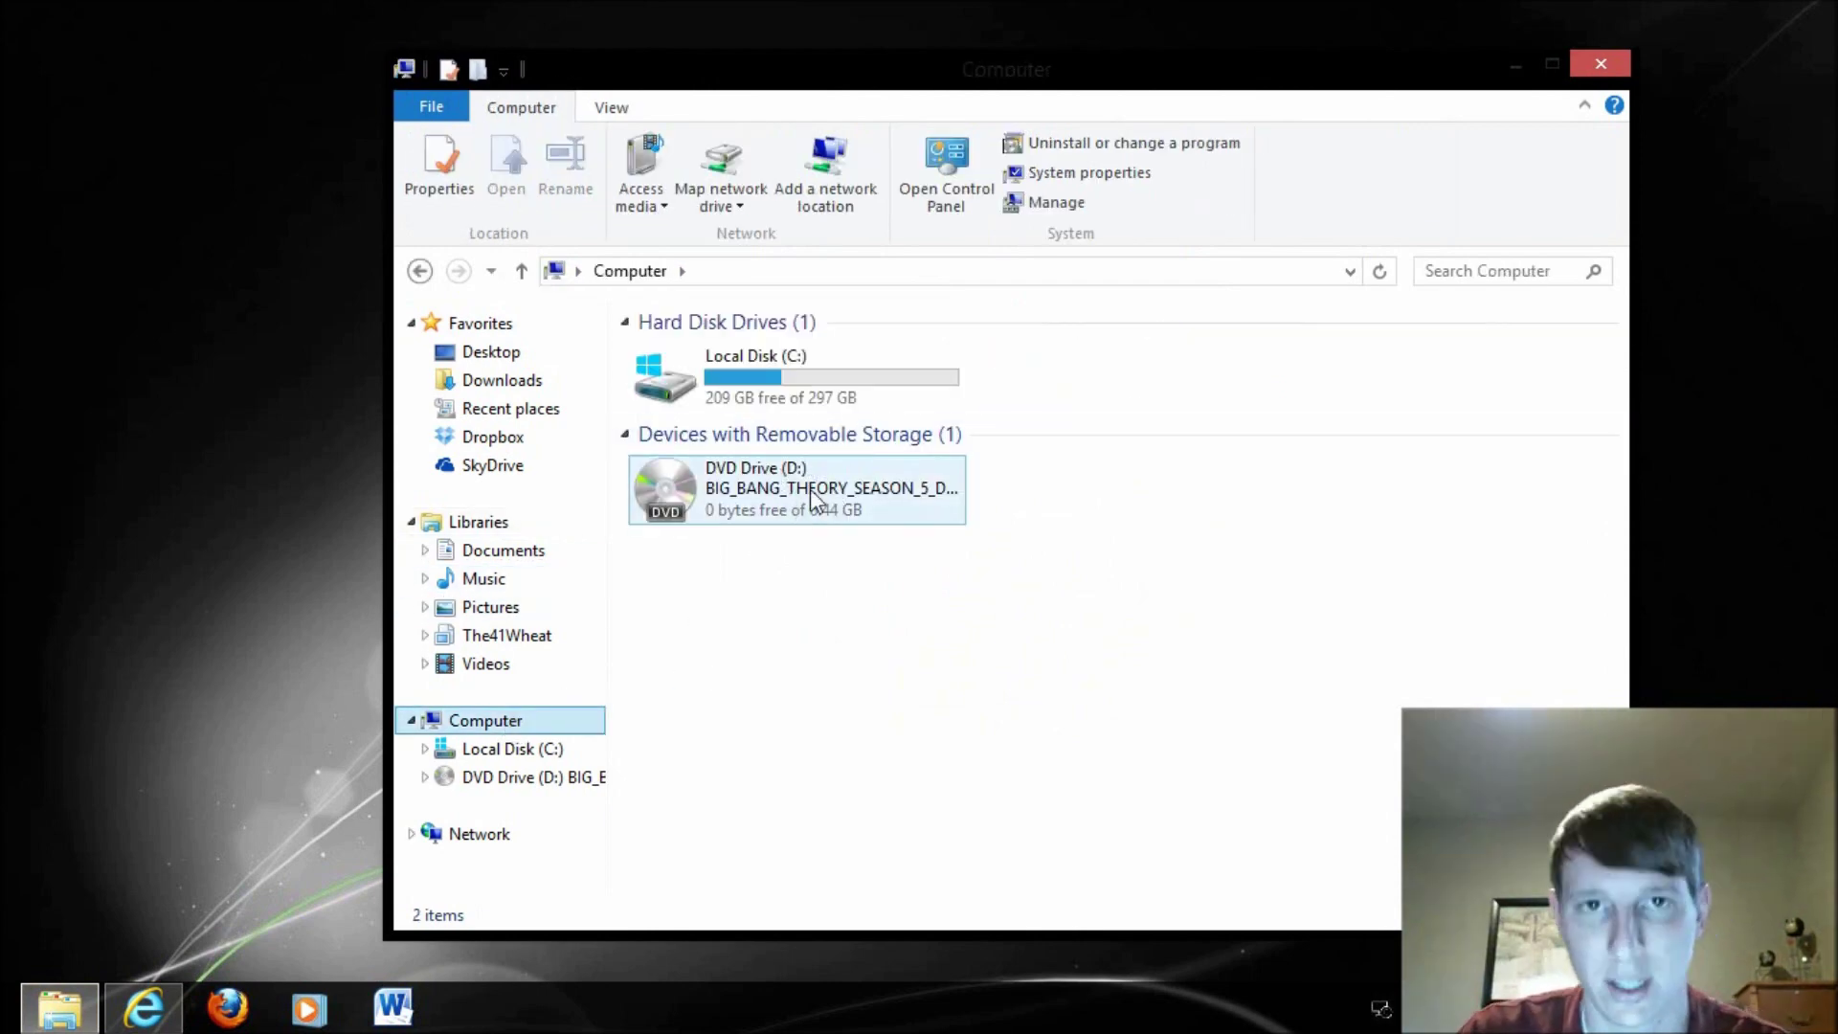
Check DVD Drive (D:)'s AutoPlay choices, pick Take no action, and close Explorer.
right_click(811, 492)
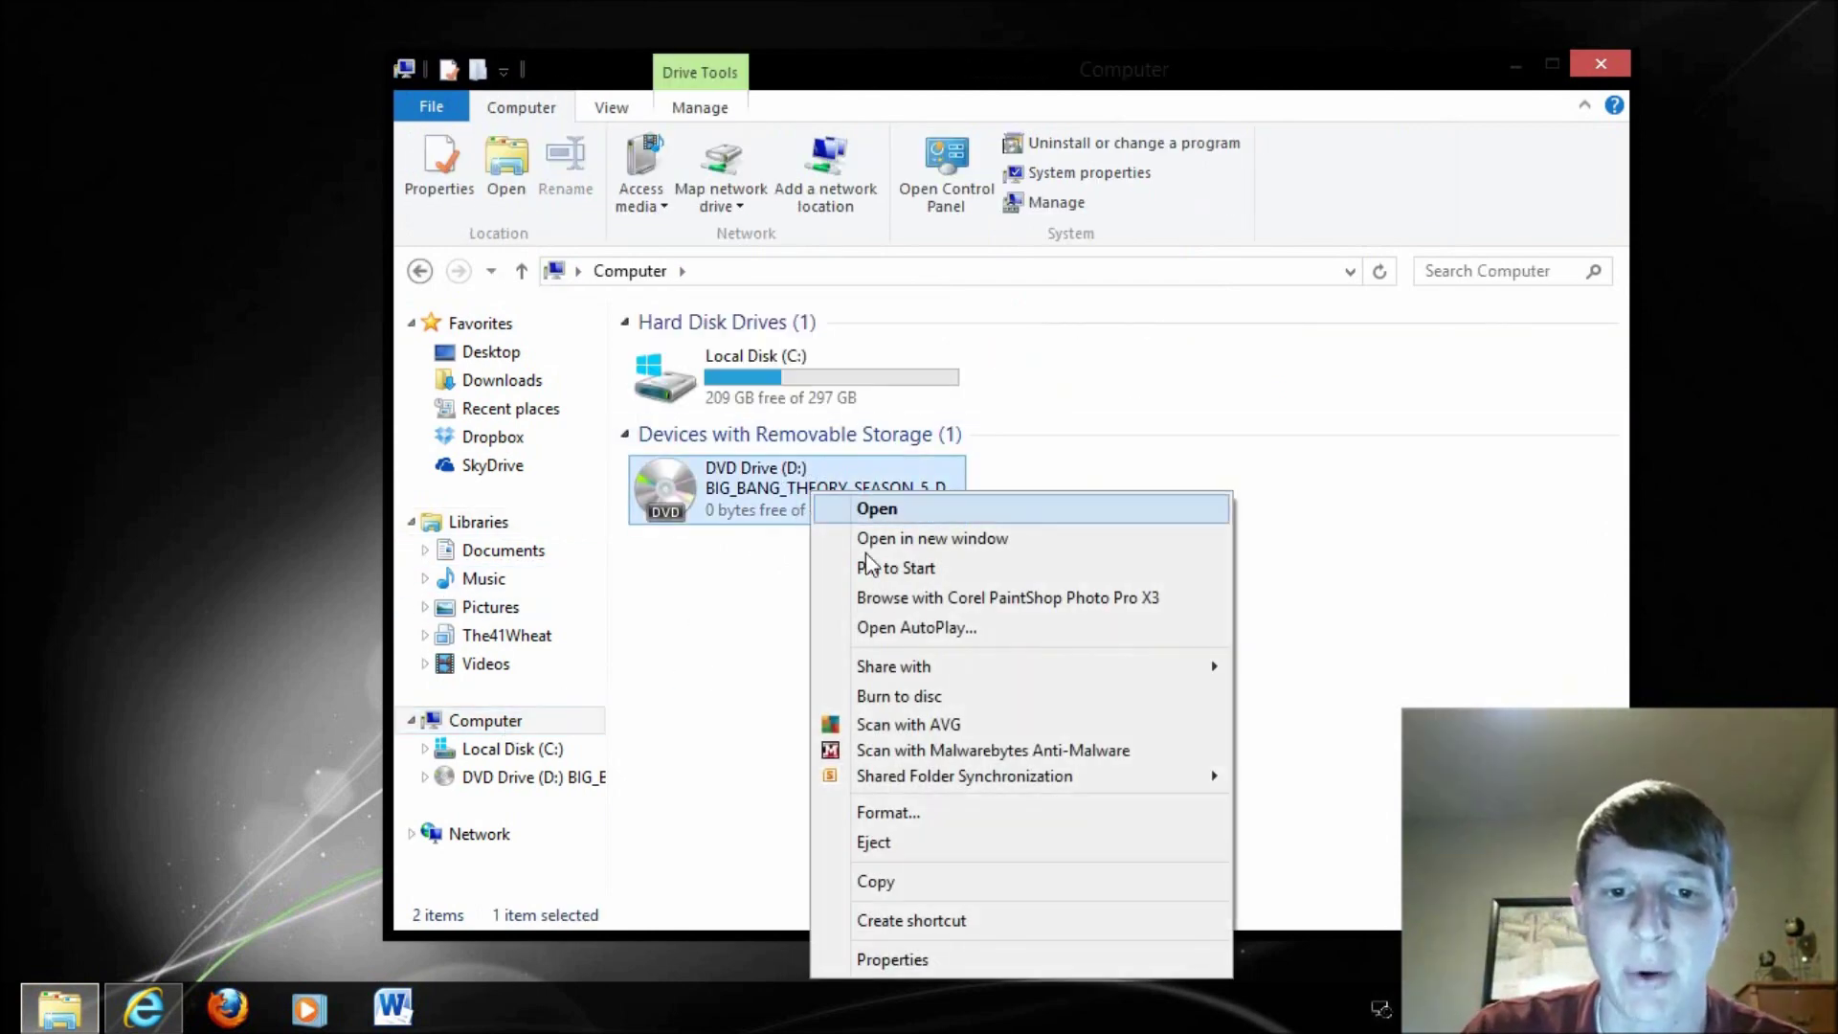
left_click(946, 629)
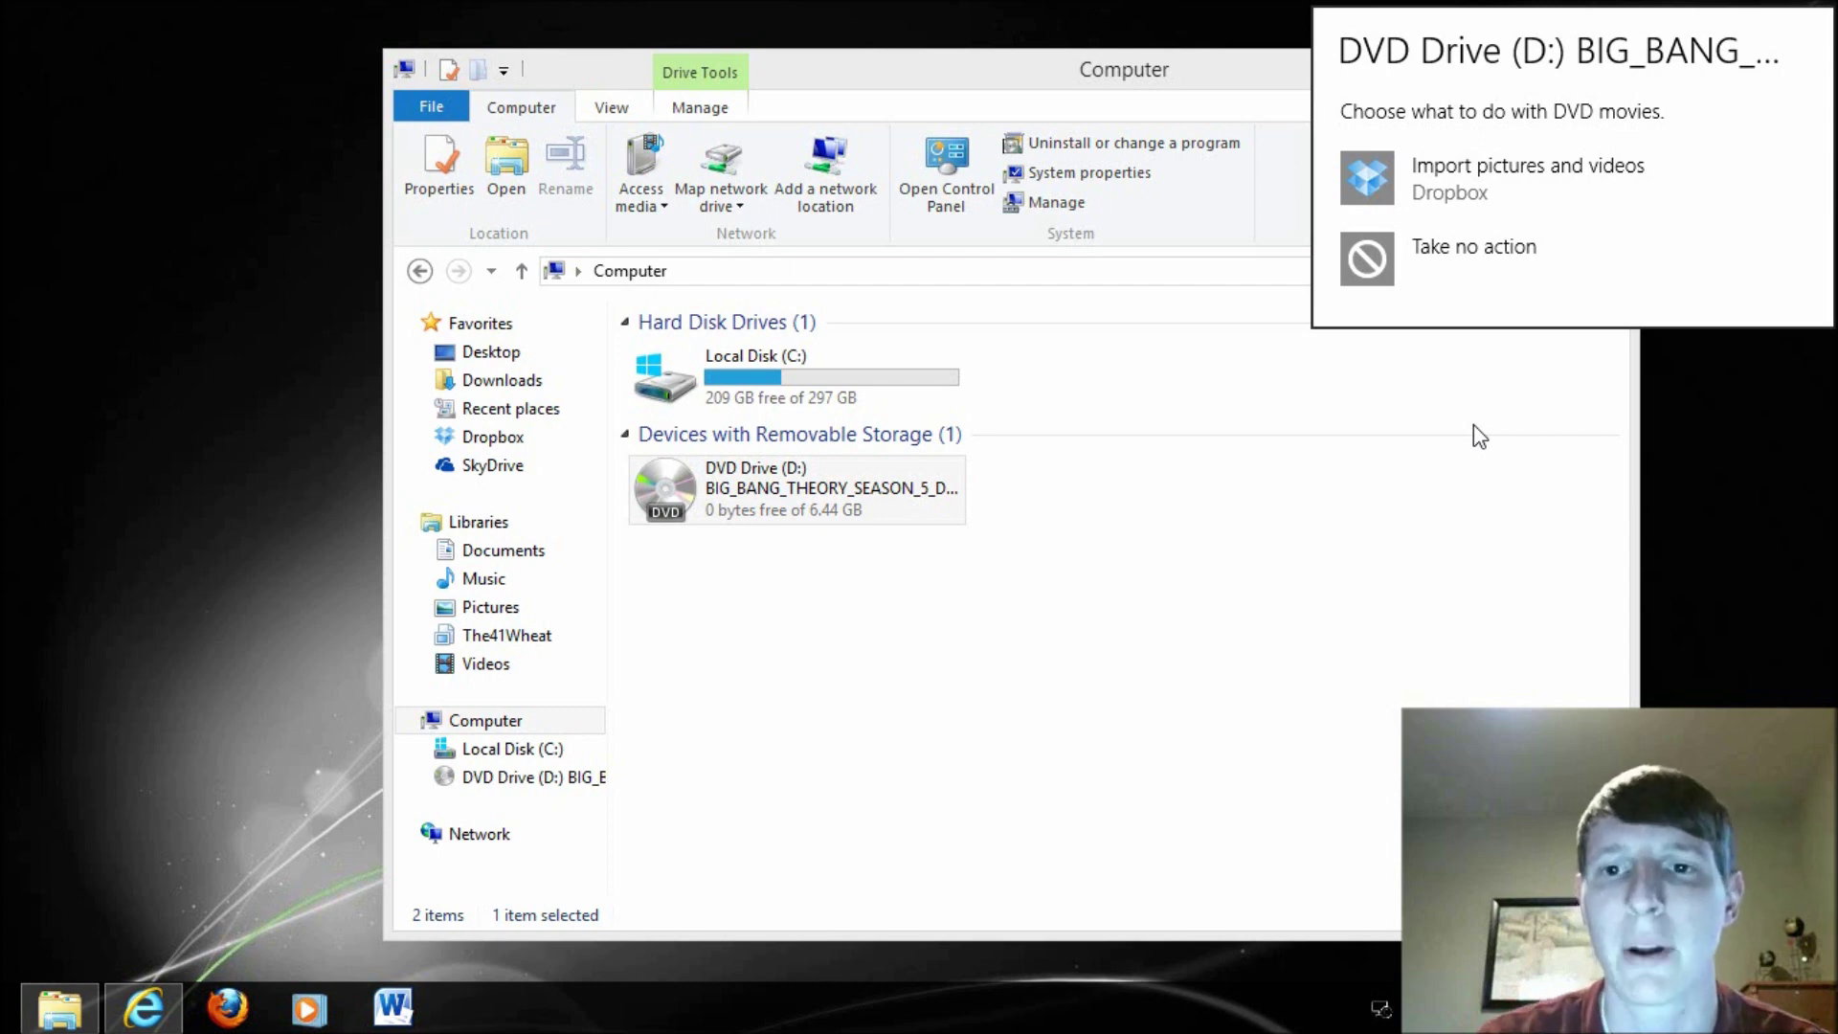
left_click(1467, 297)
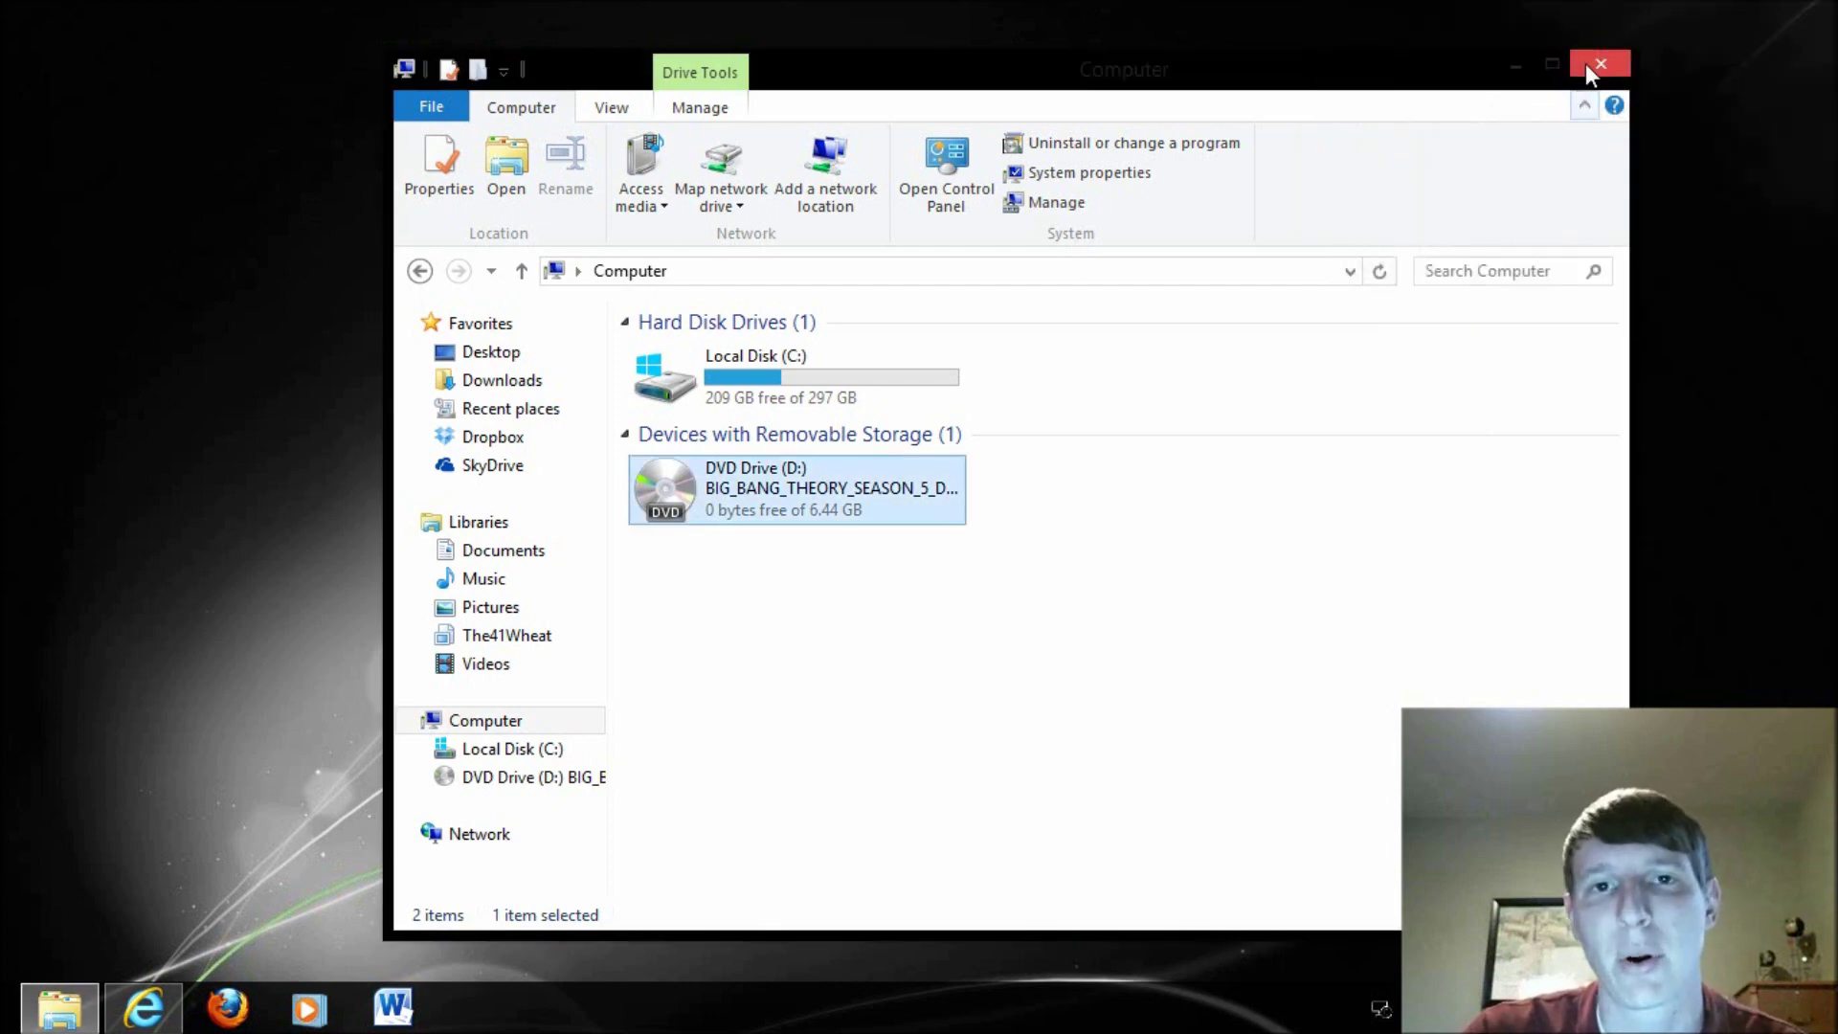
left_click(1586, 63)
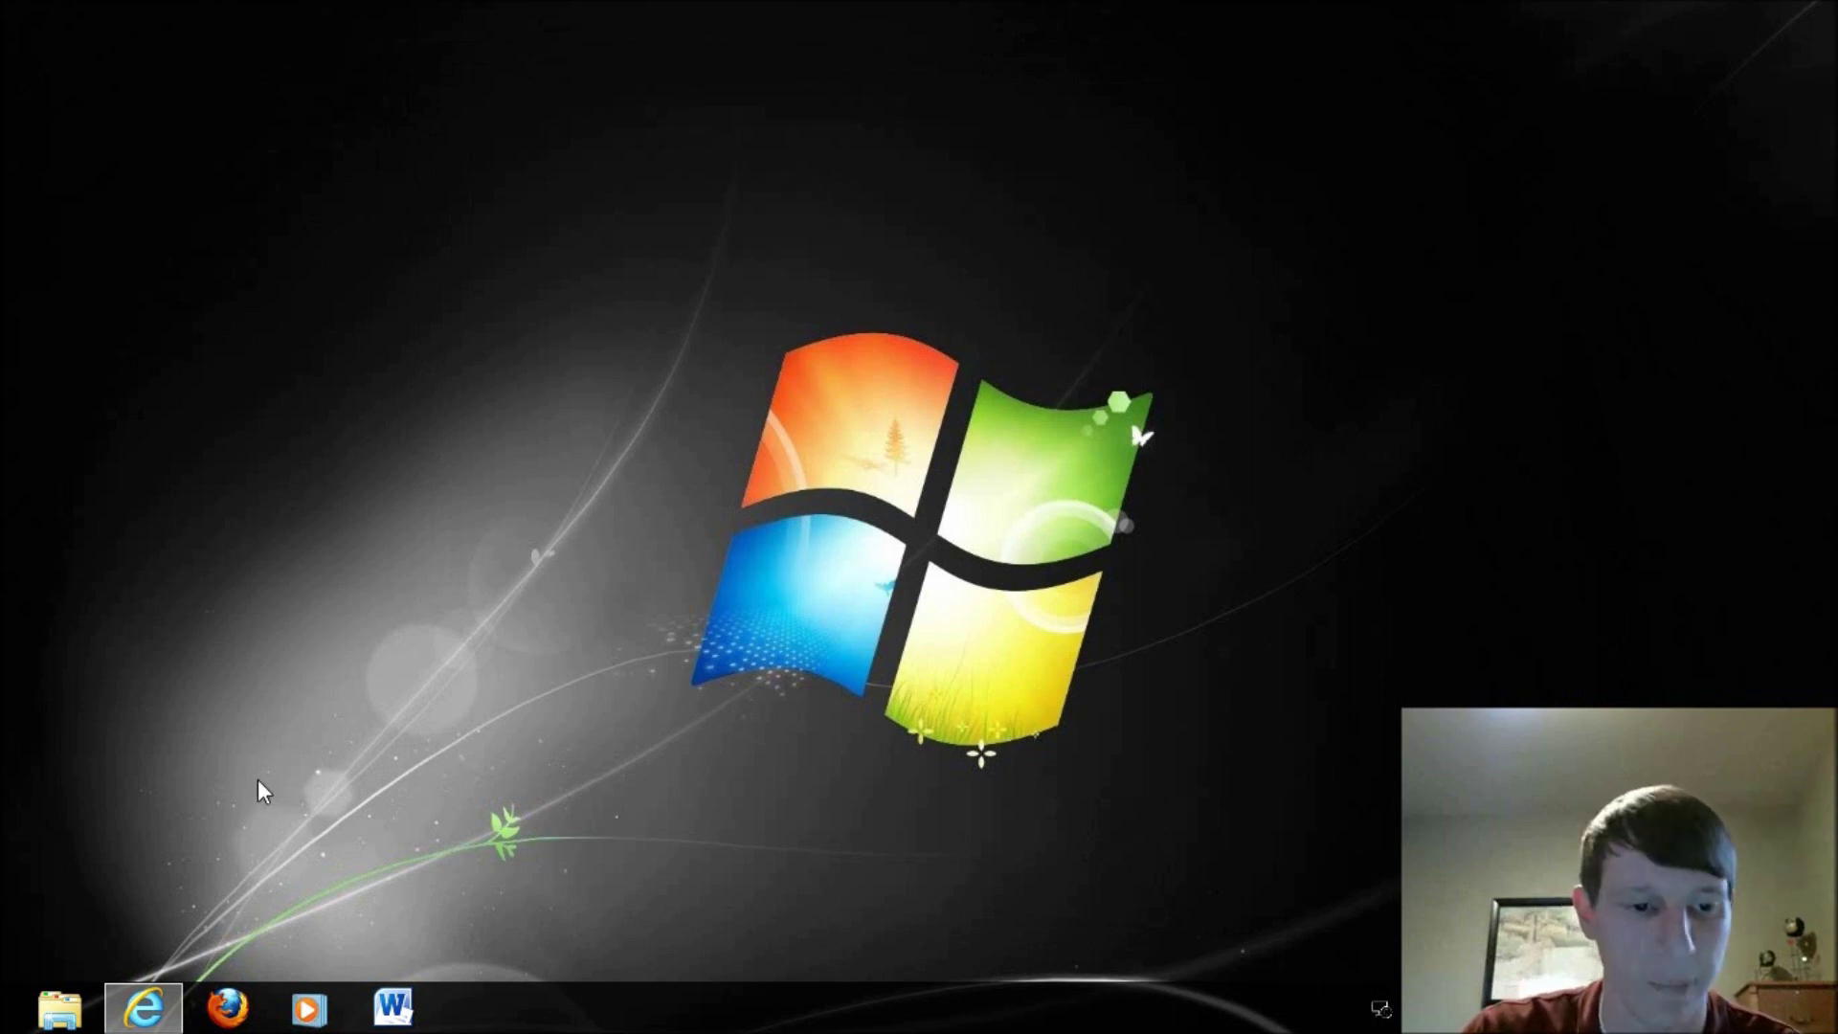
Load cnet.com in Internet Explorer.
left_click(153, 1015)
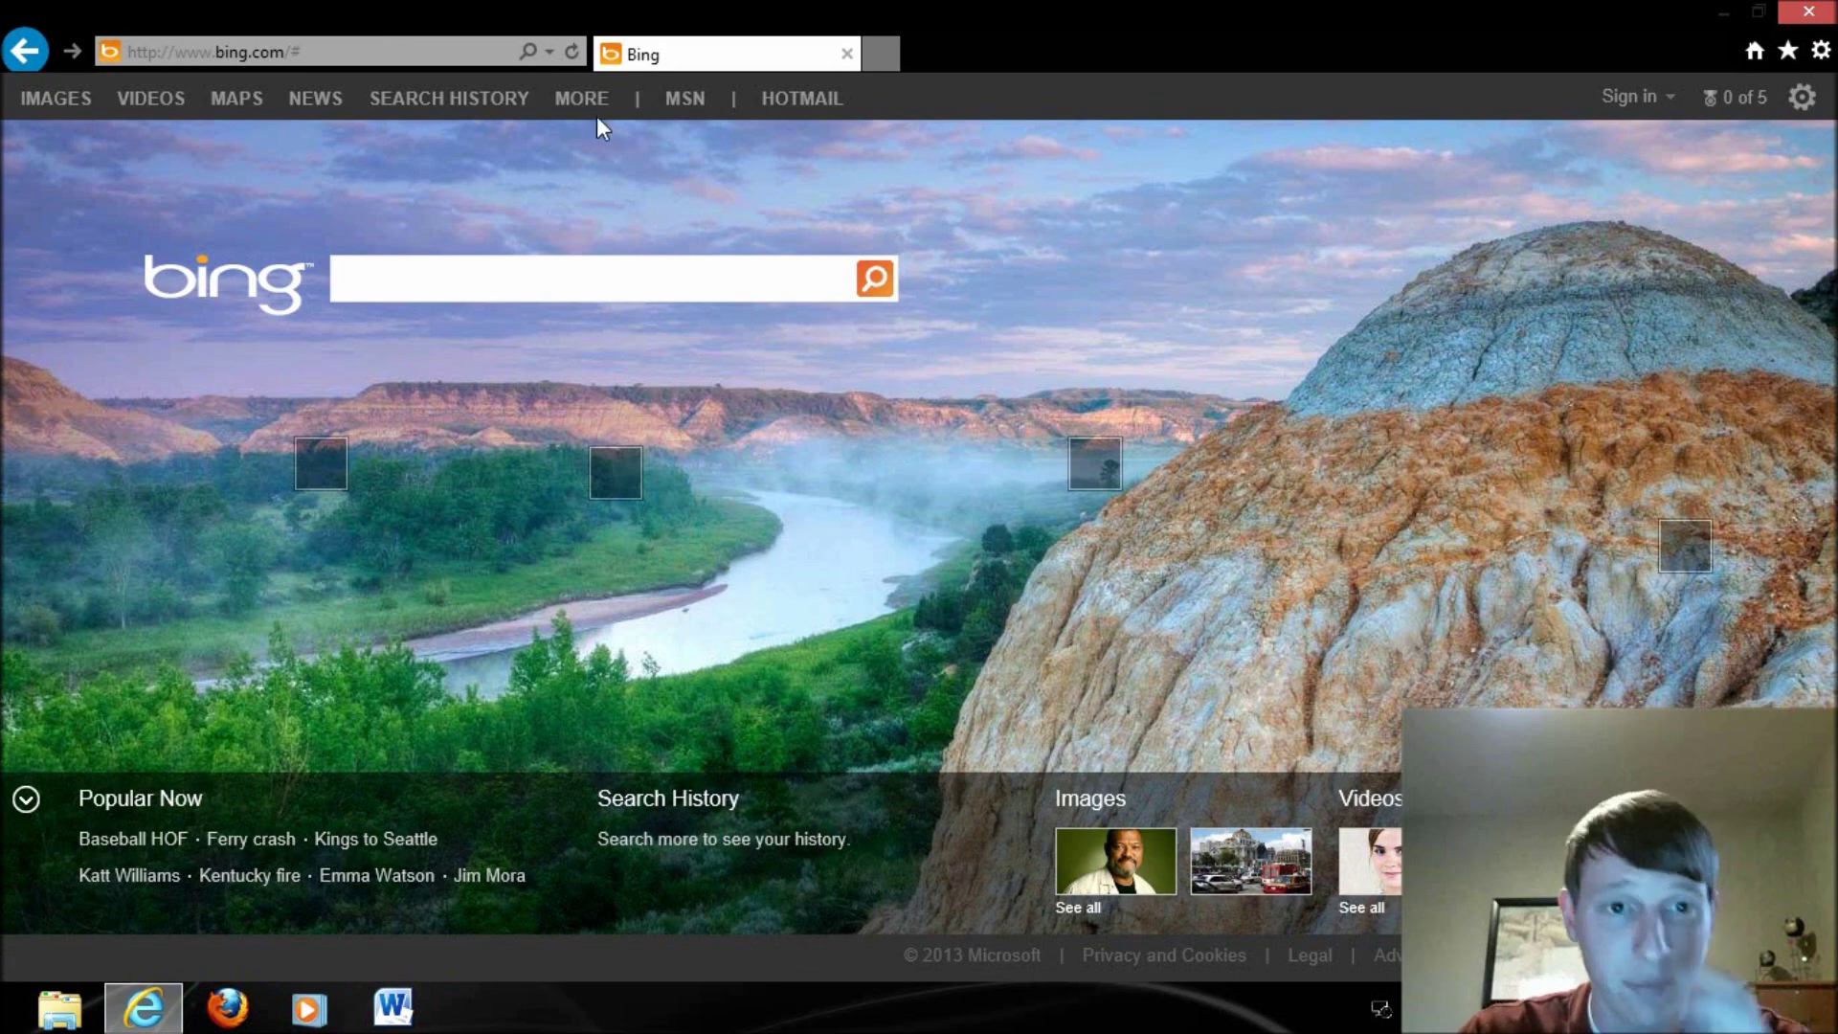
left_click(366, 51)
type("c")
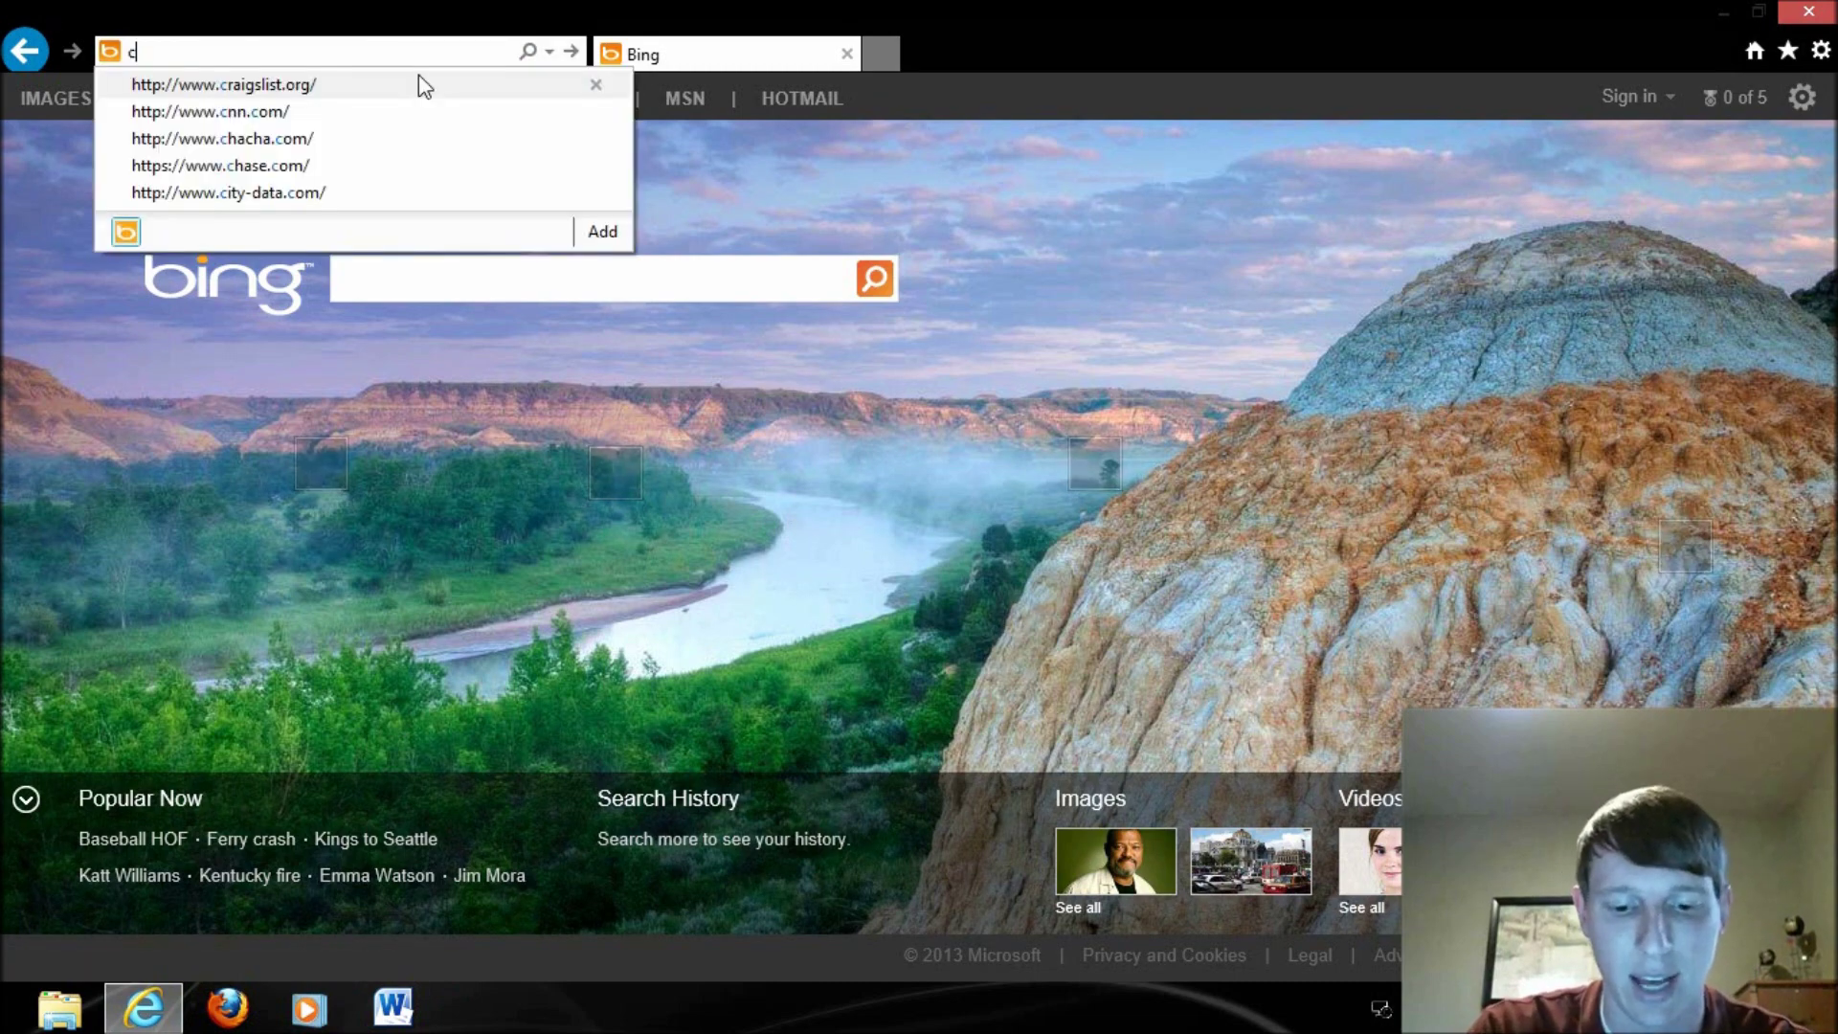
type("net.com")
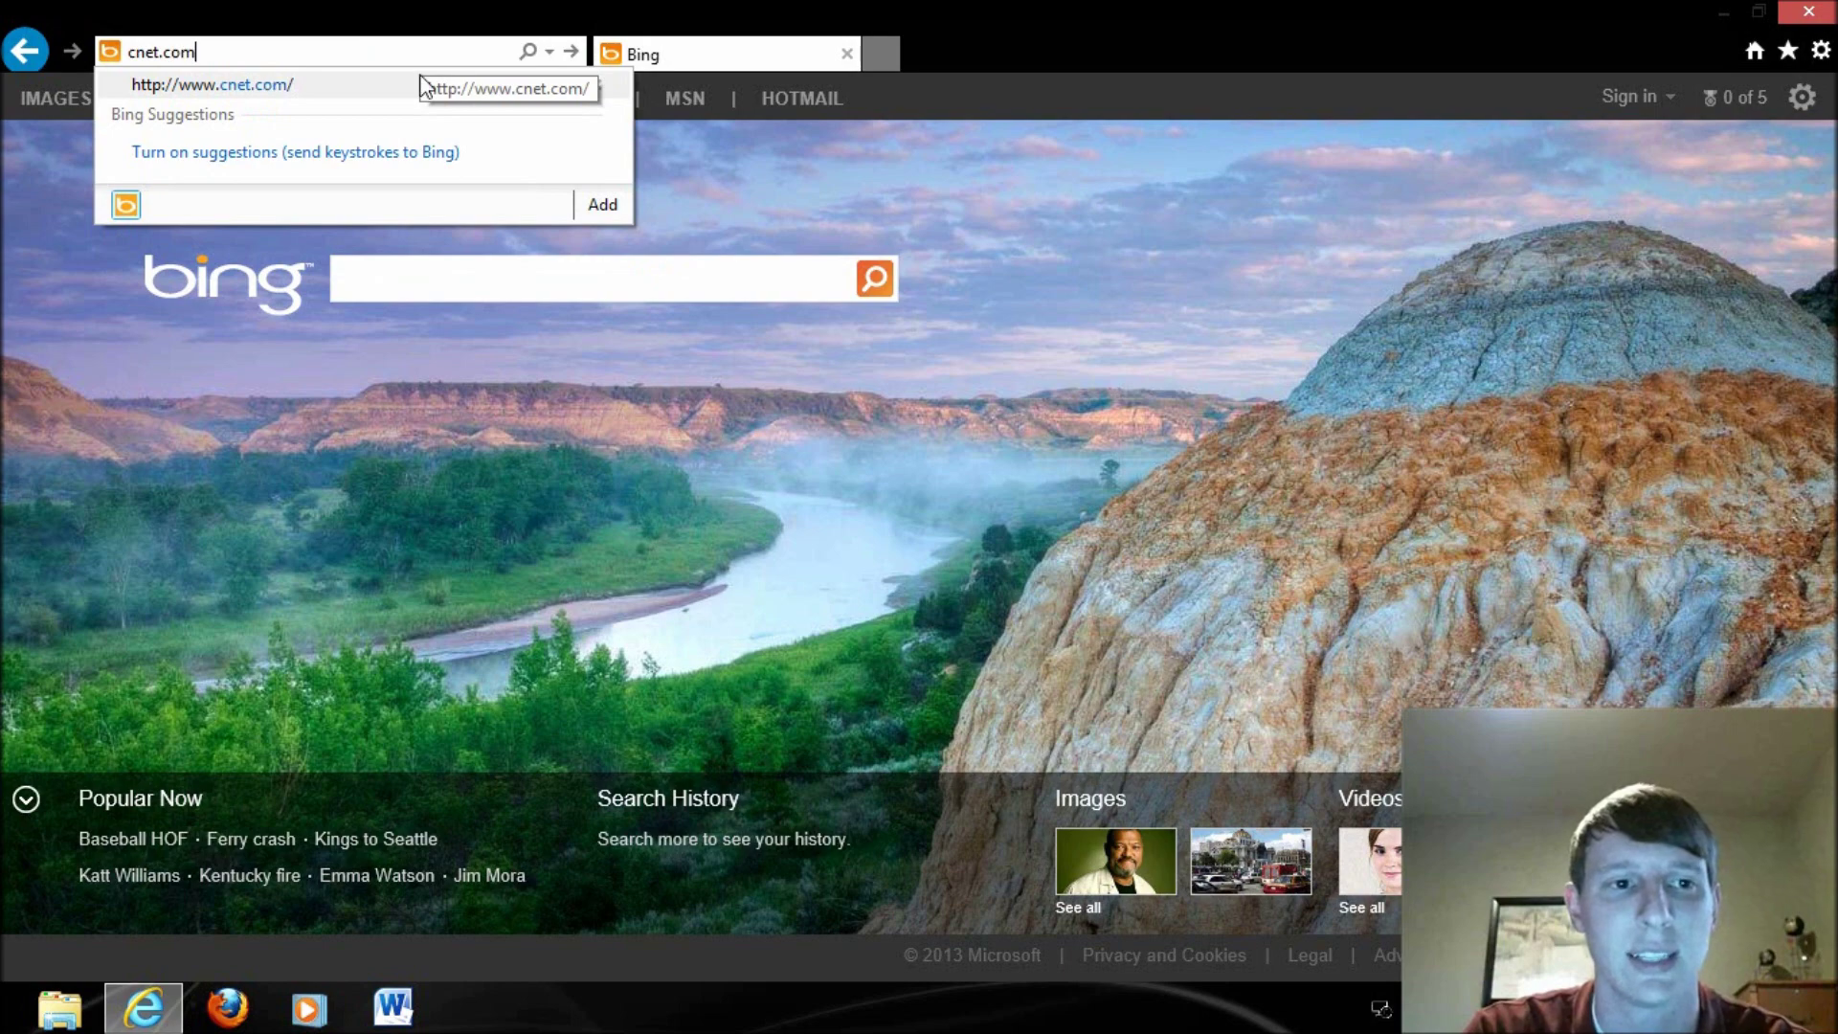
key("Return")
Search CNET for 'vlc player'.
mouse_move(431, 111)
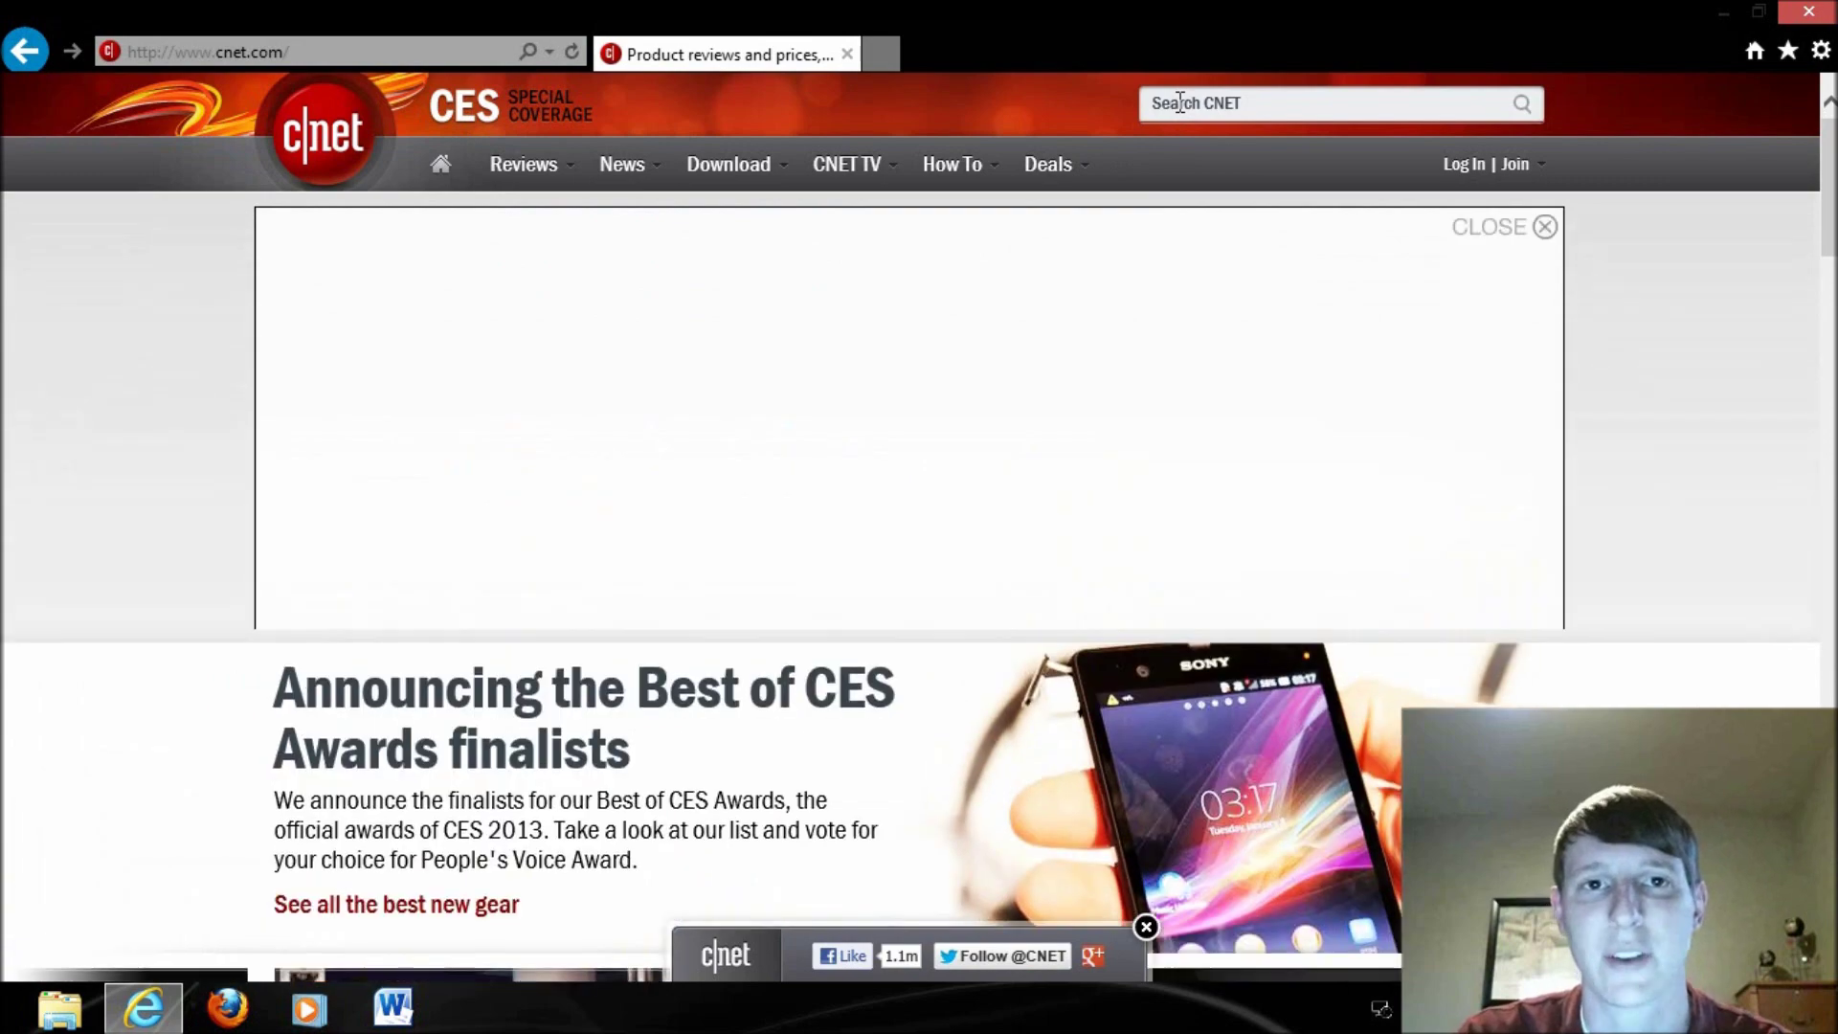
left_click(1197, 102)
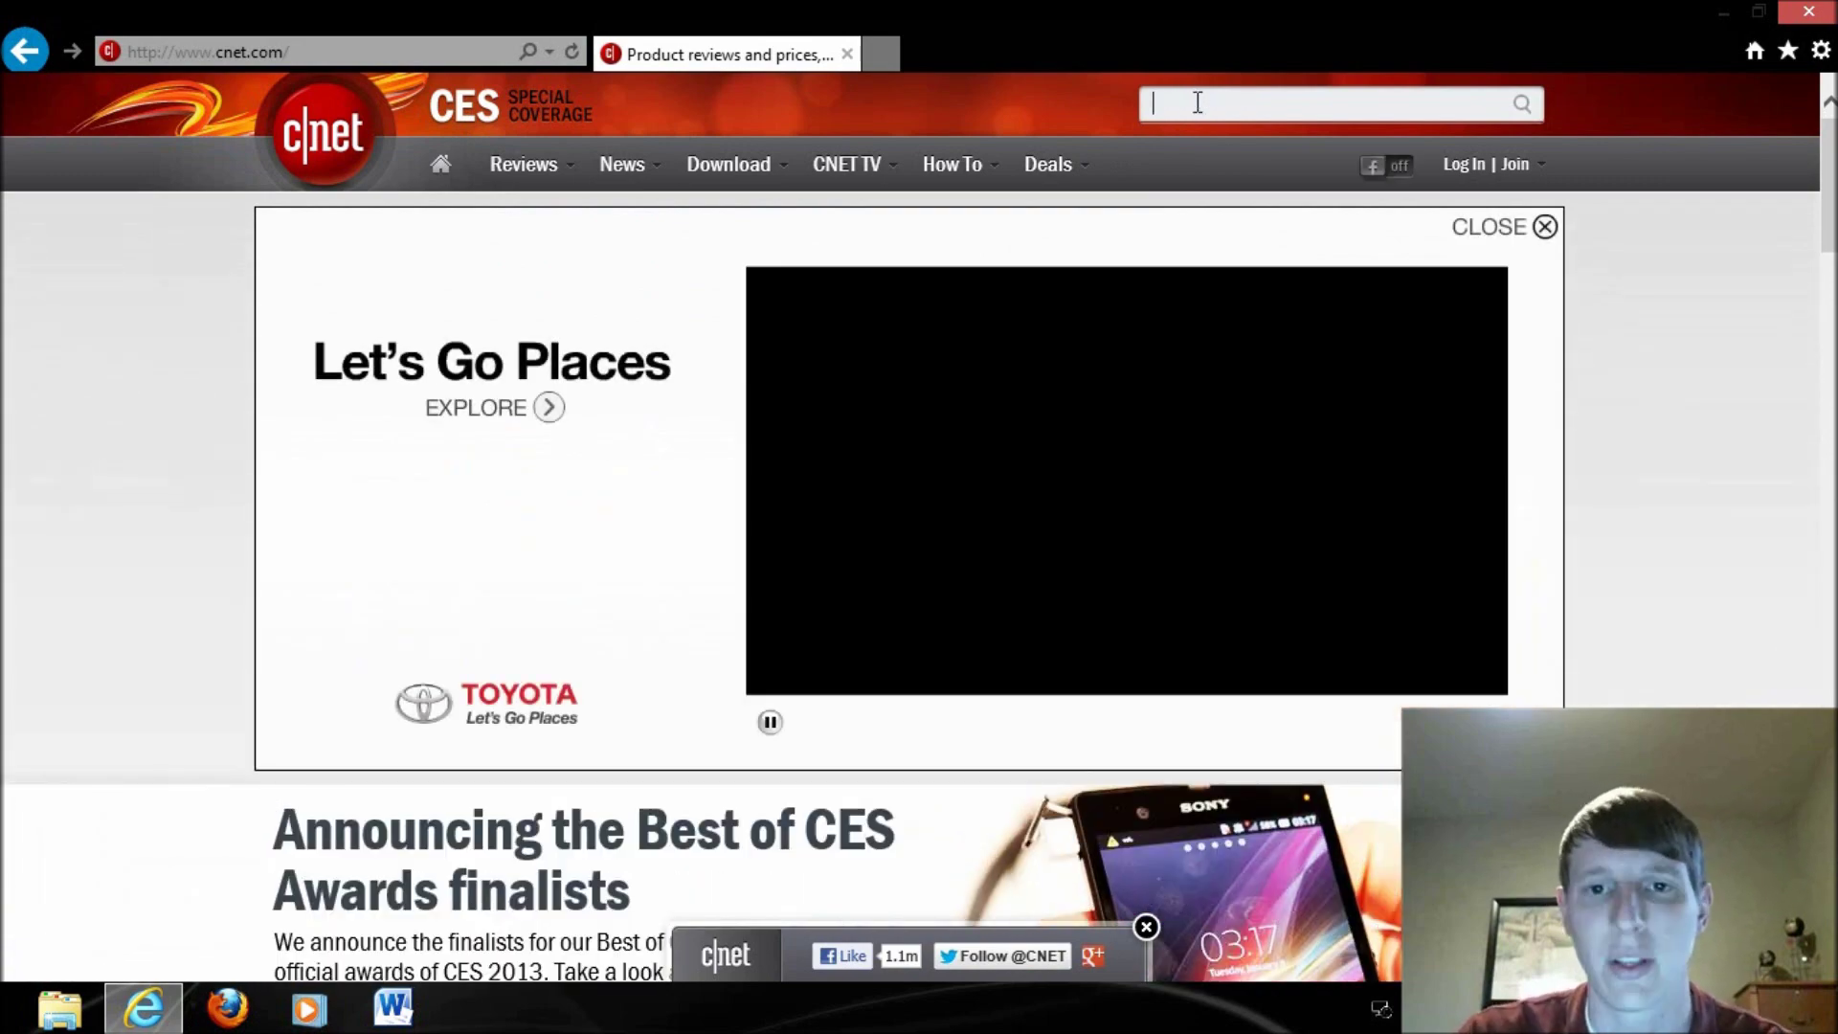
type("vl")
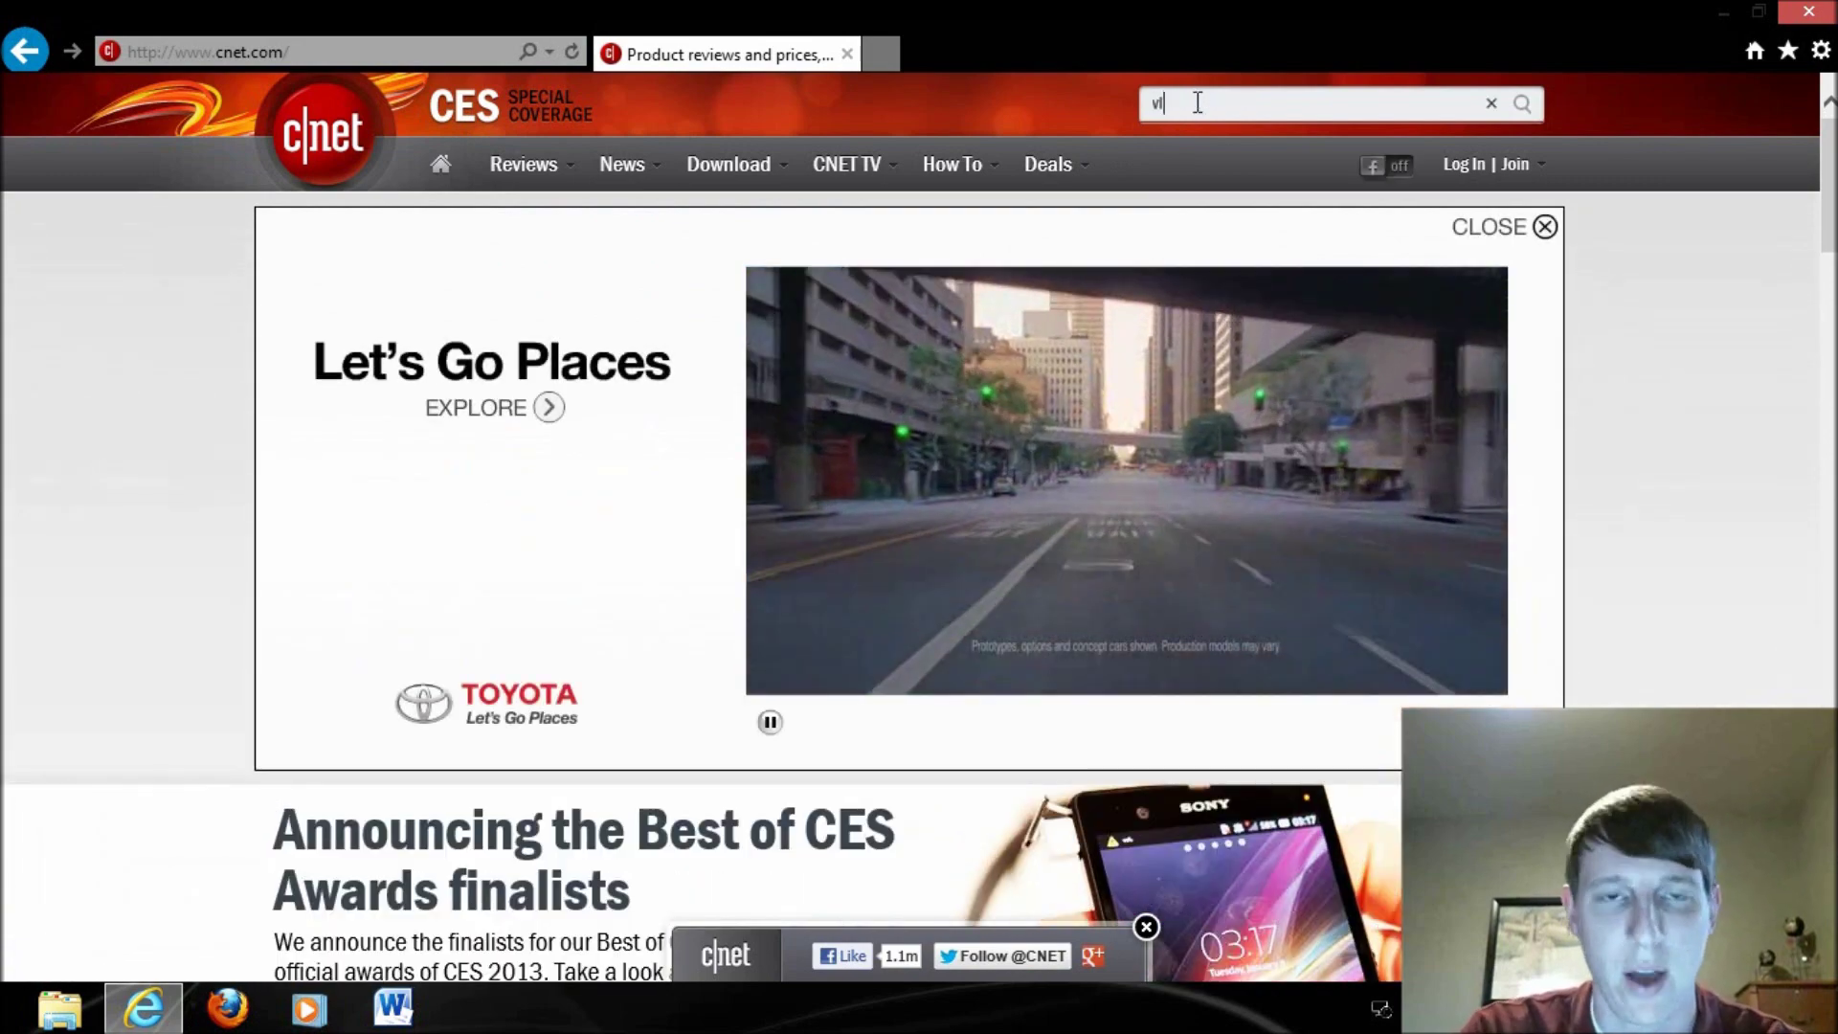
type("c player")
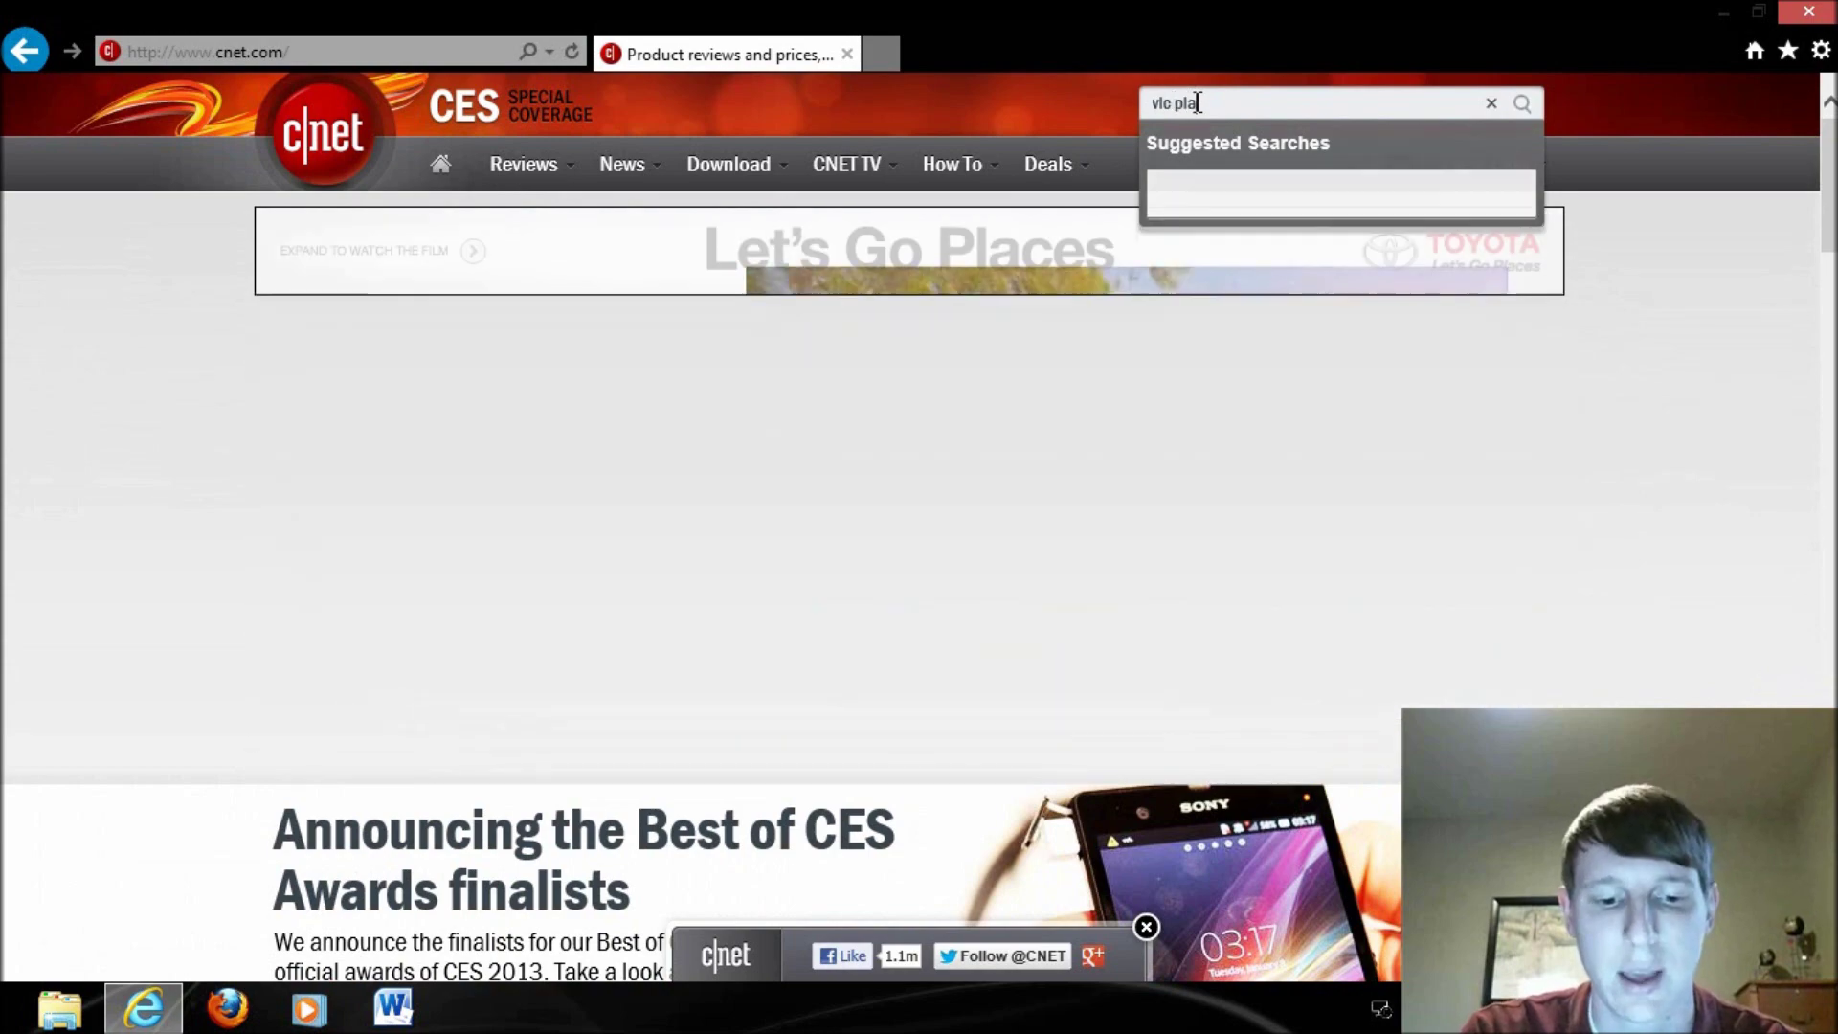
key("Return")
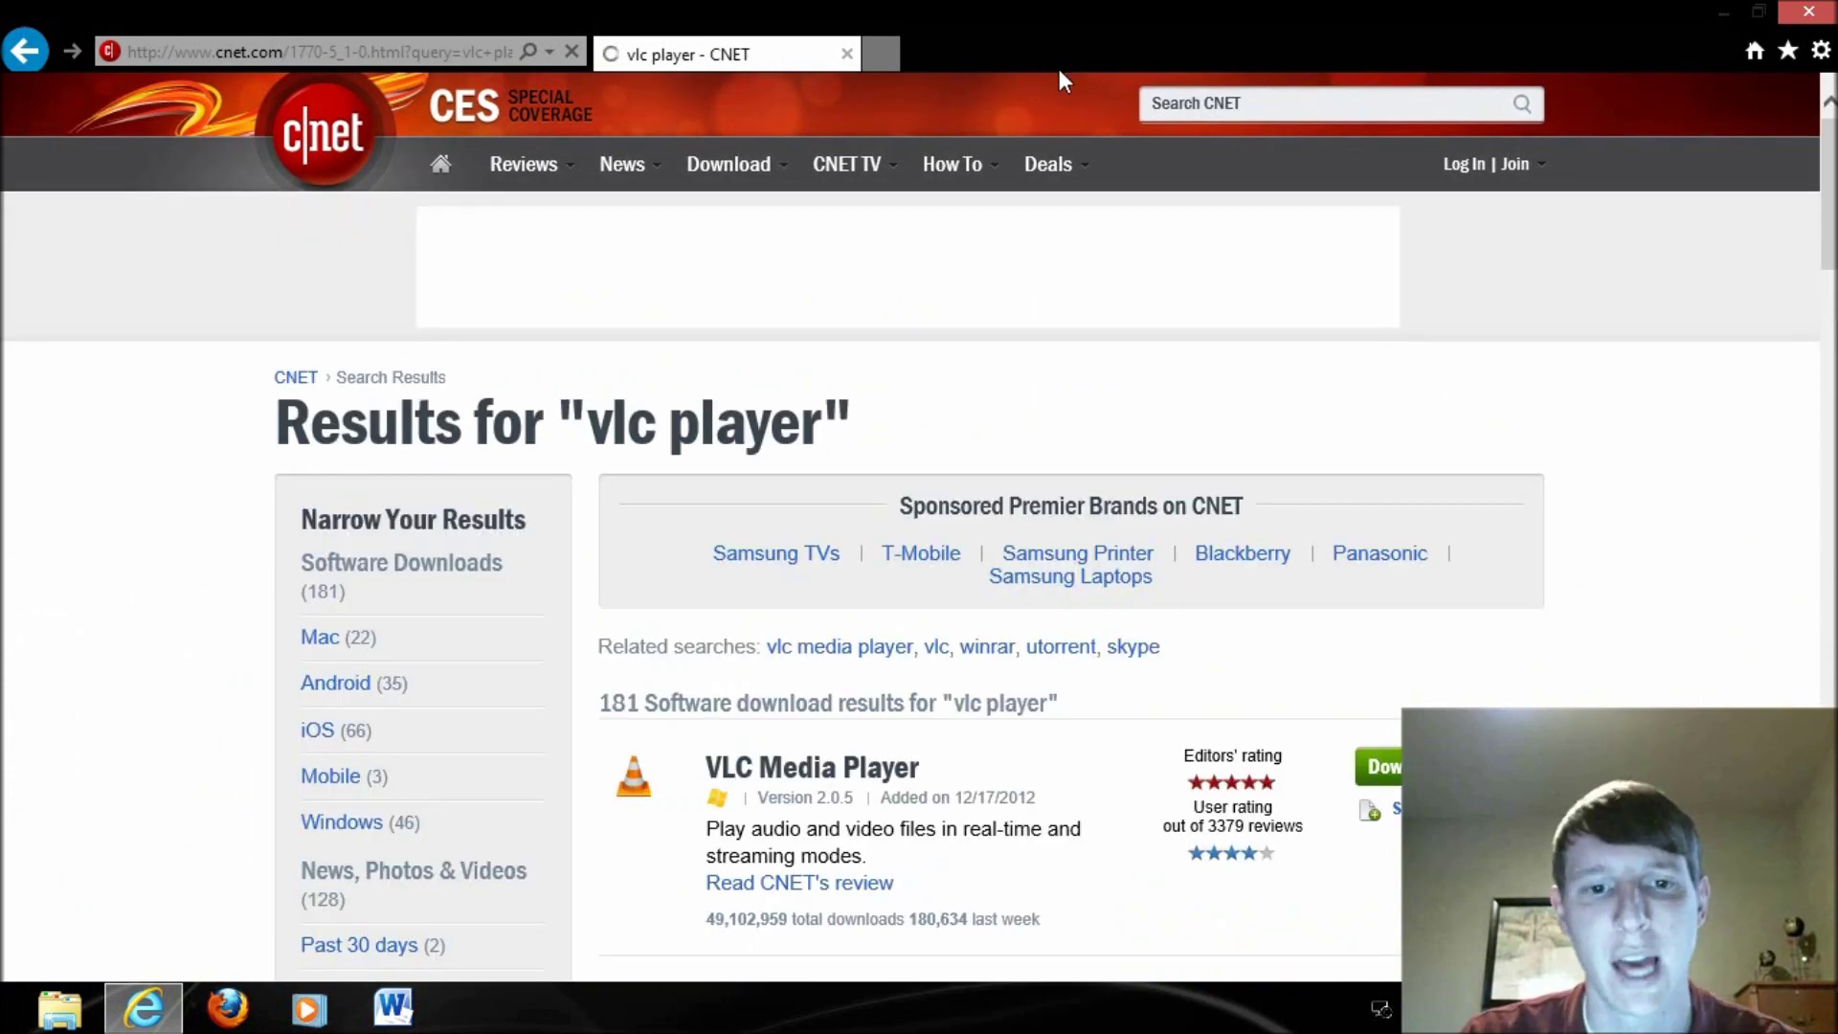
Download and save vlc-2.0.5-win32.exe, then show it in the downloads list.
scroll(1075, 384, "down", 1)
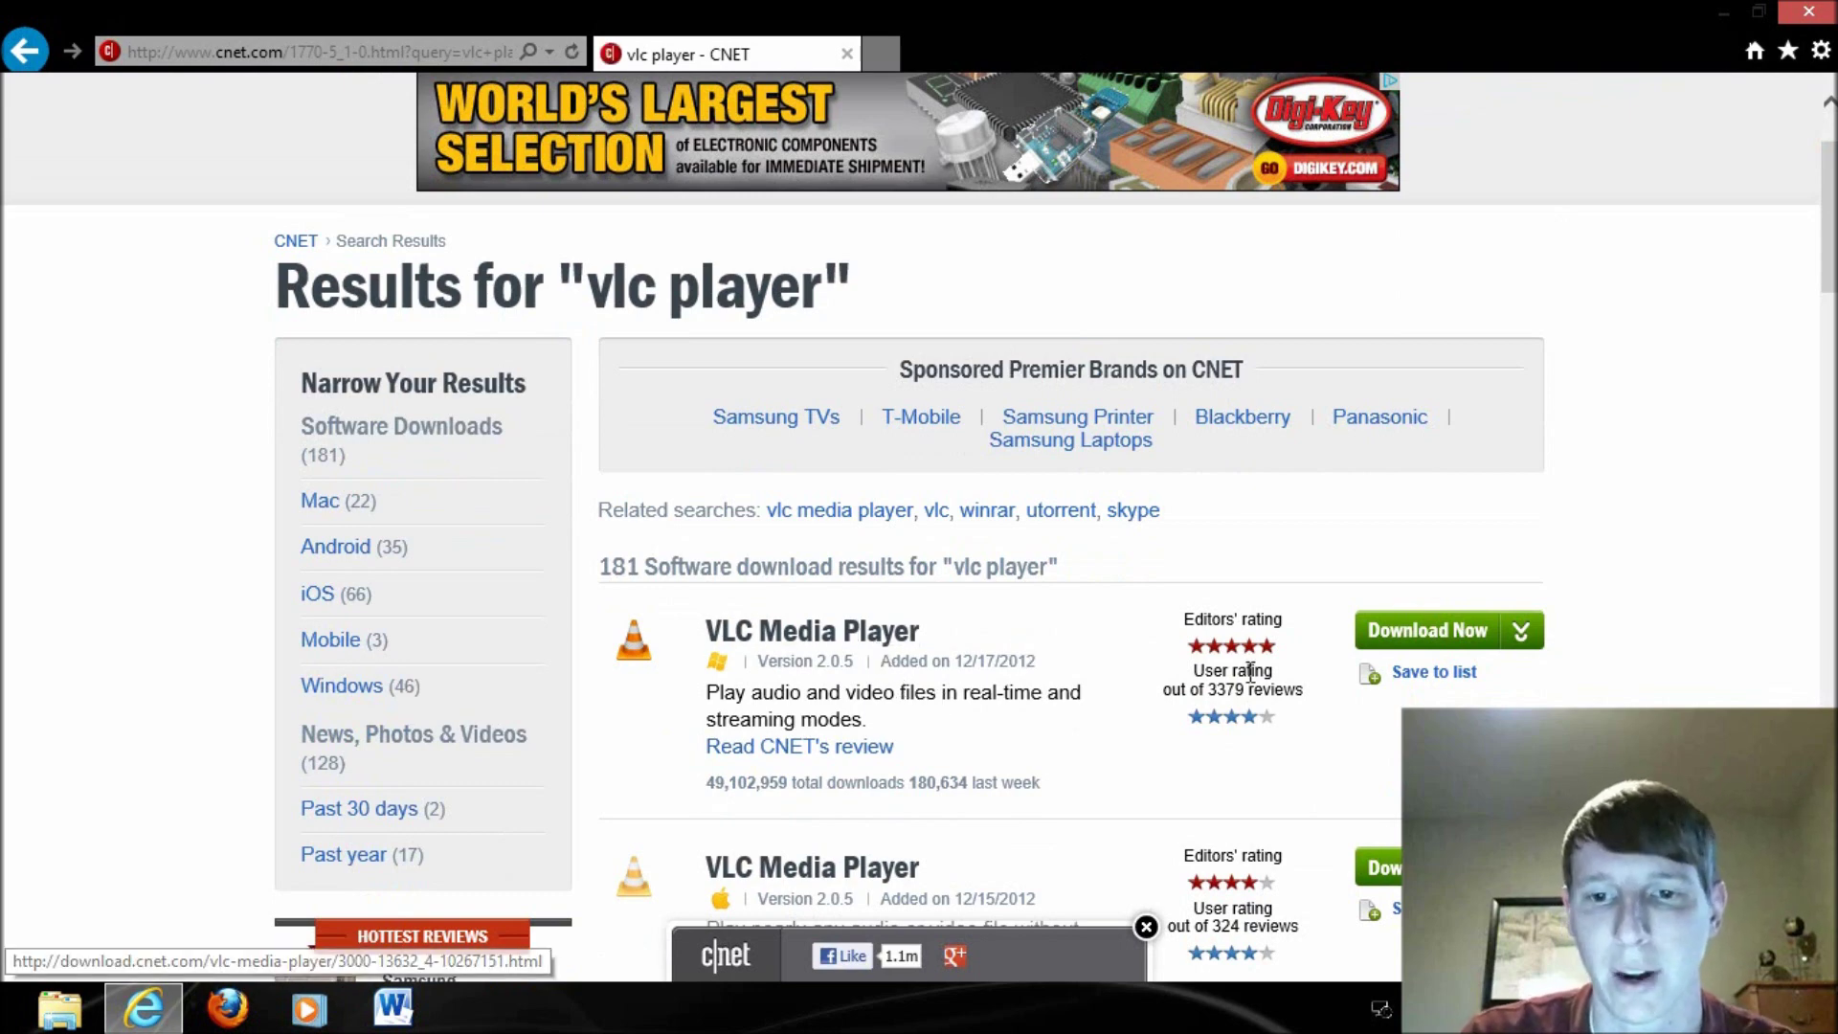
left_click(1399, 641)
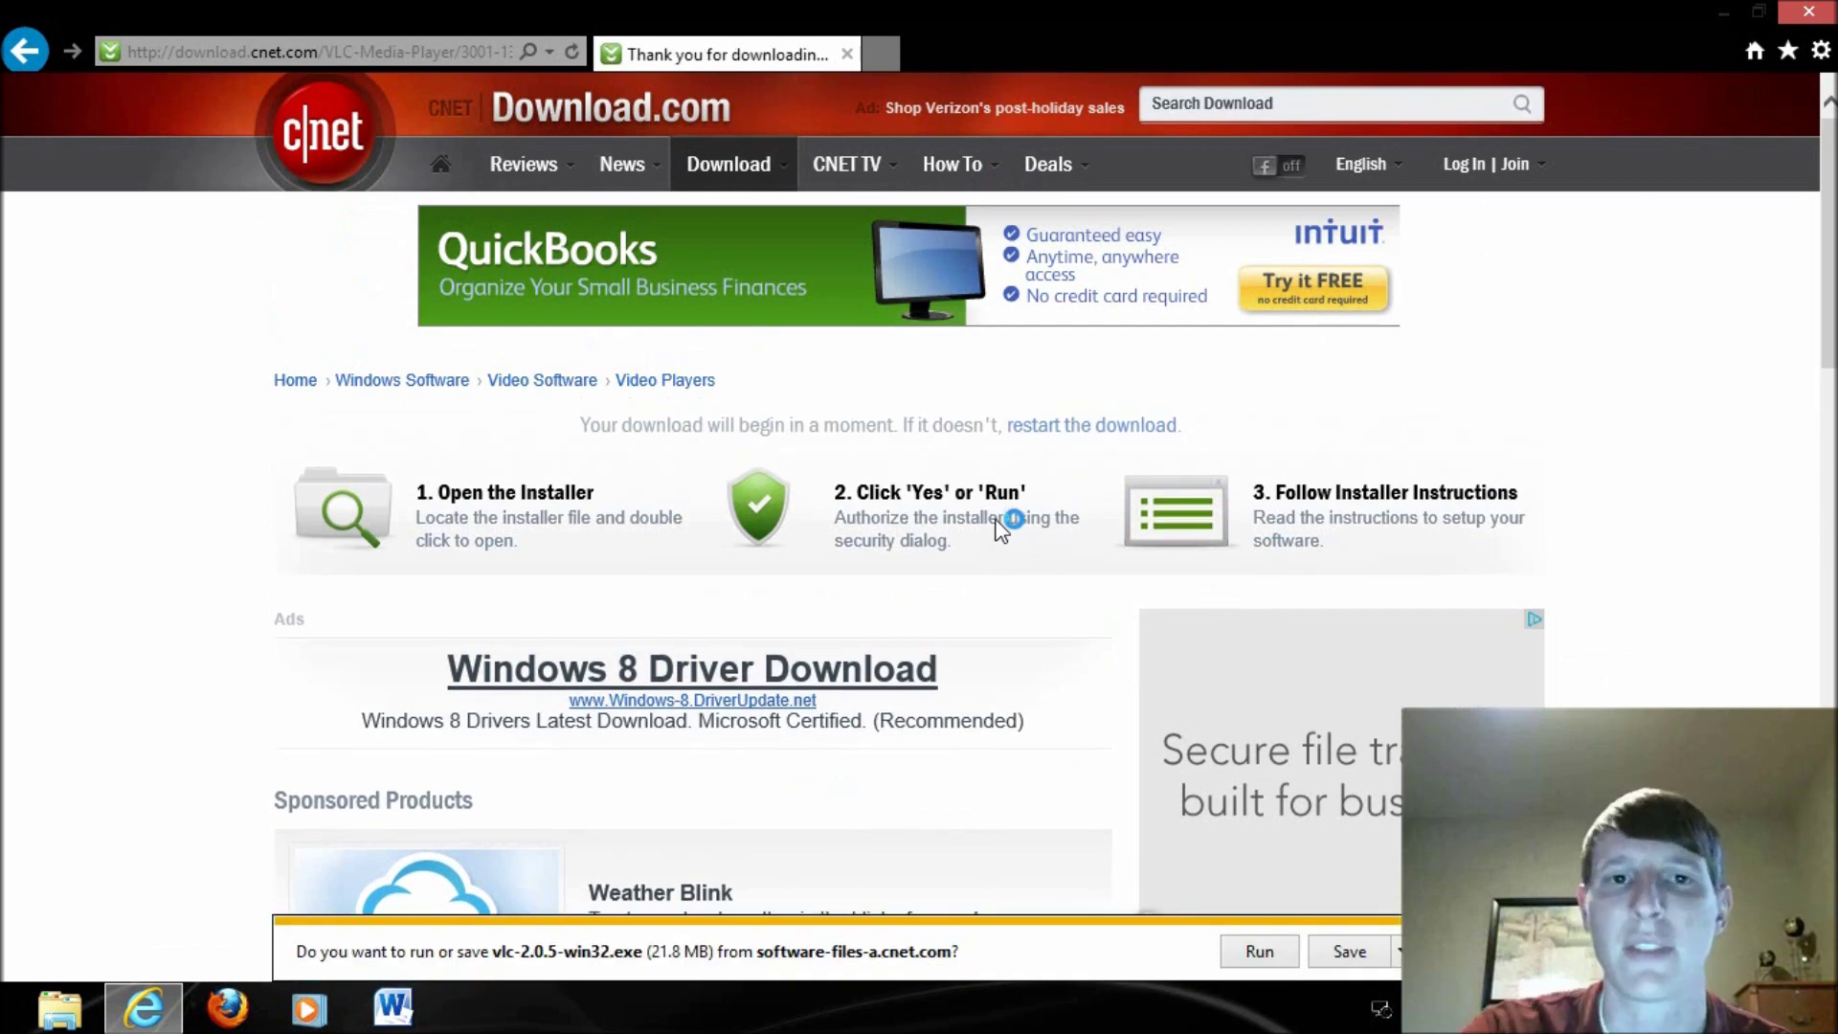
left_click(1353, 955)
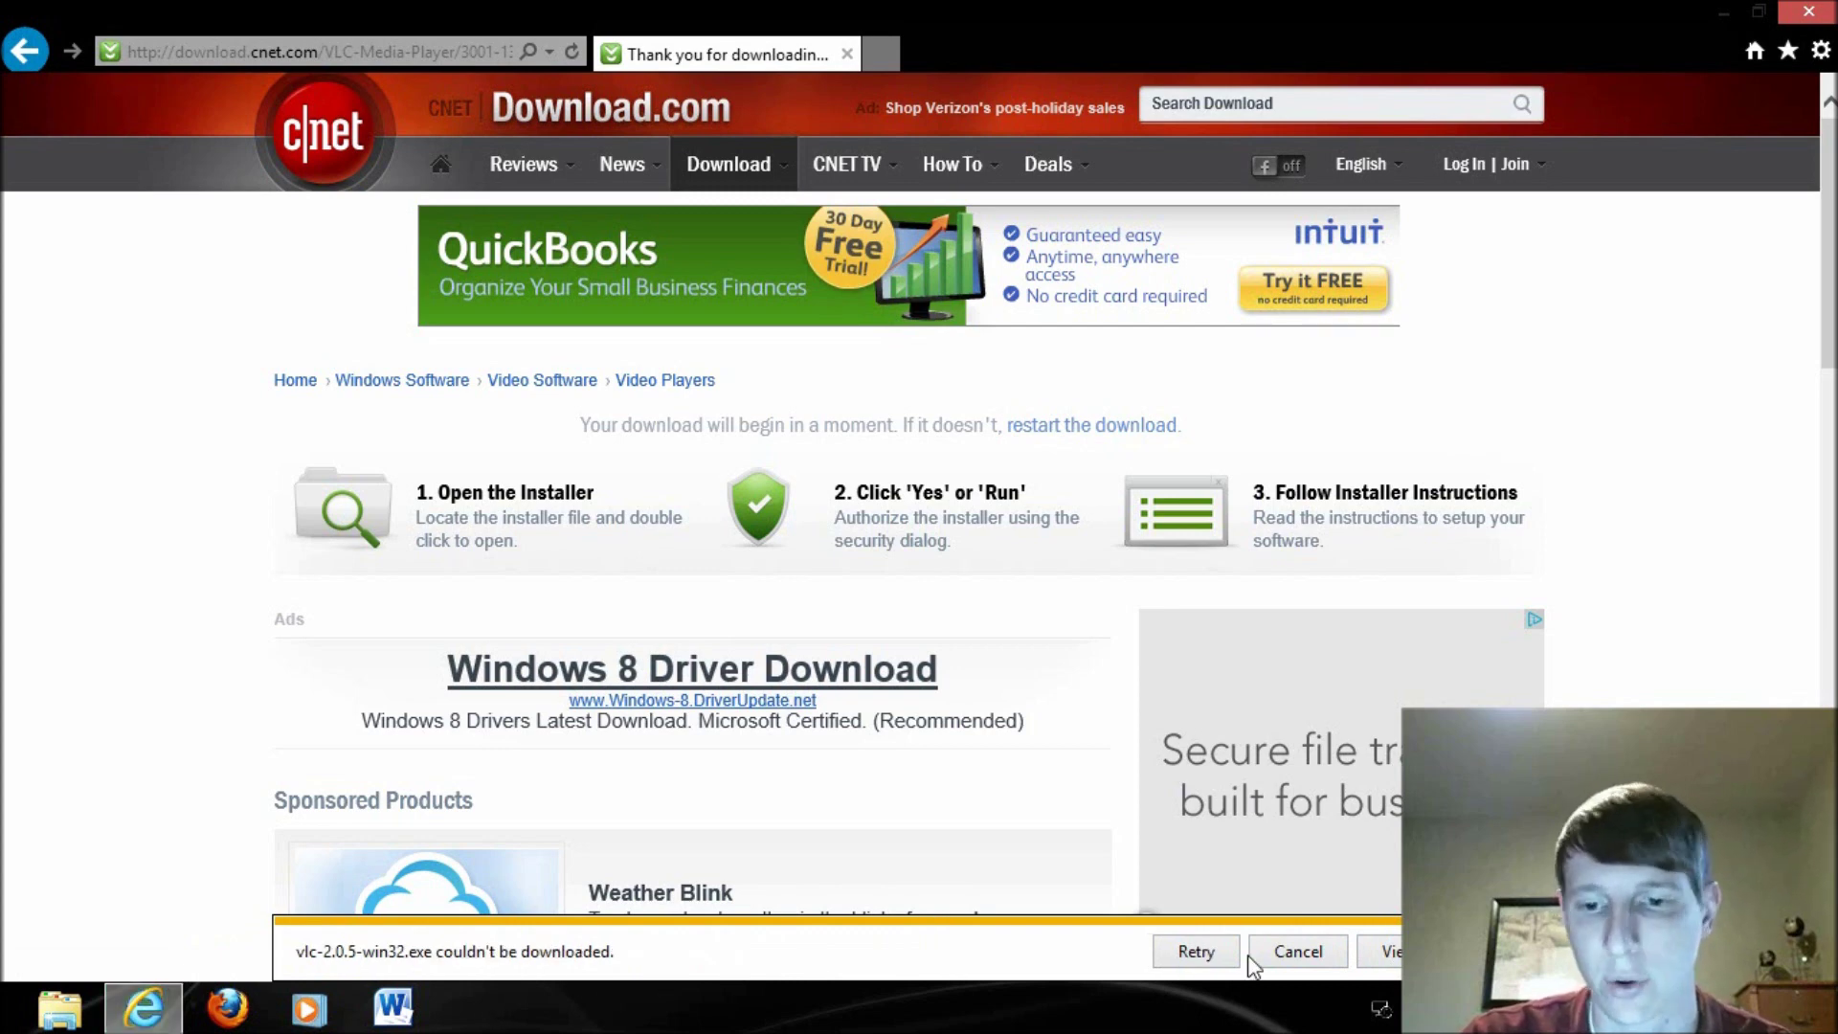
left_click(1383, 951)
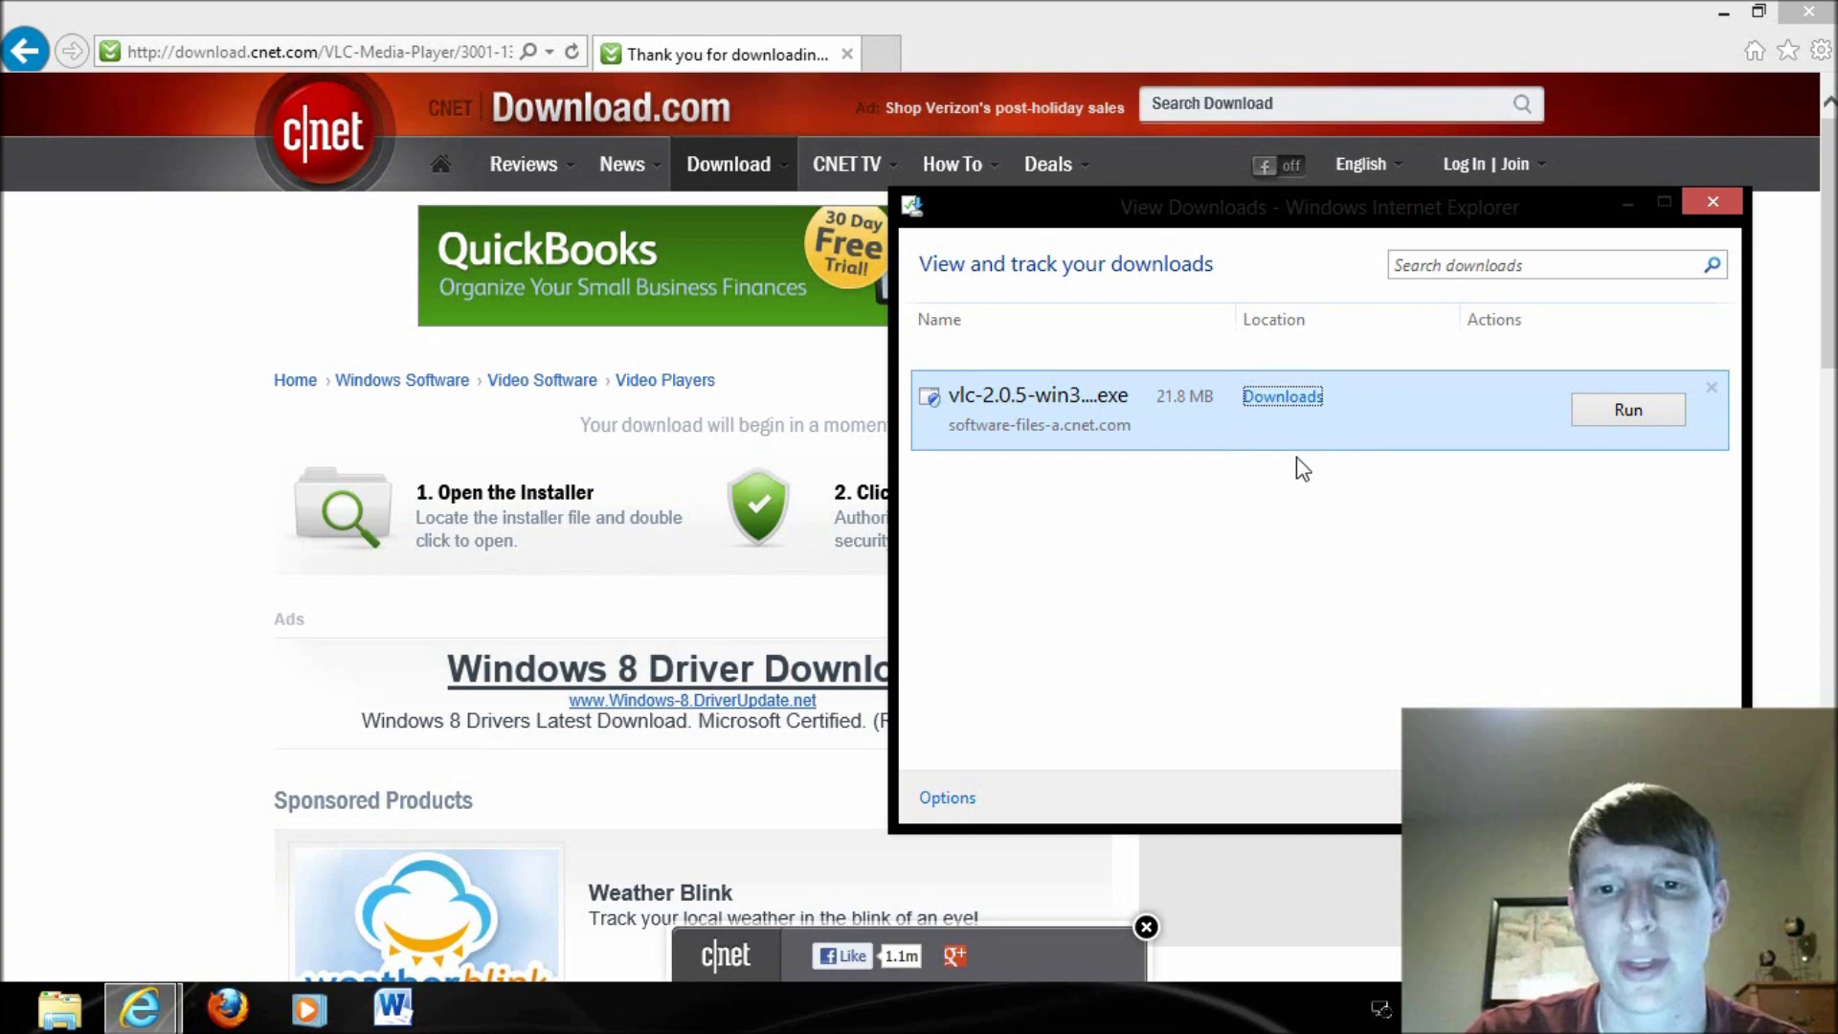
Run the vlc-2.0.5-win32 installer from the Downloads folder with English as the language.
left_click(1281, 397)
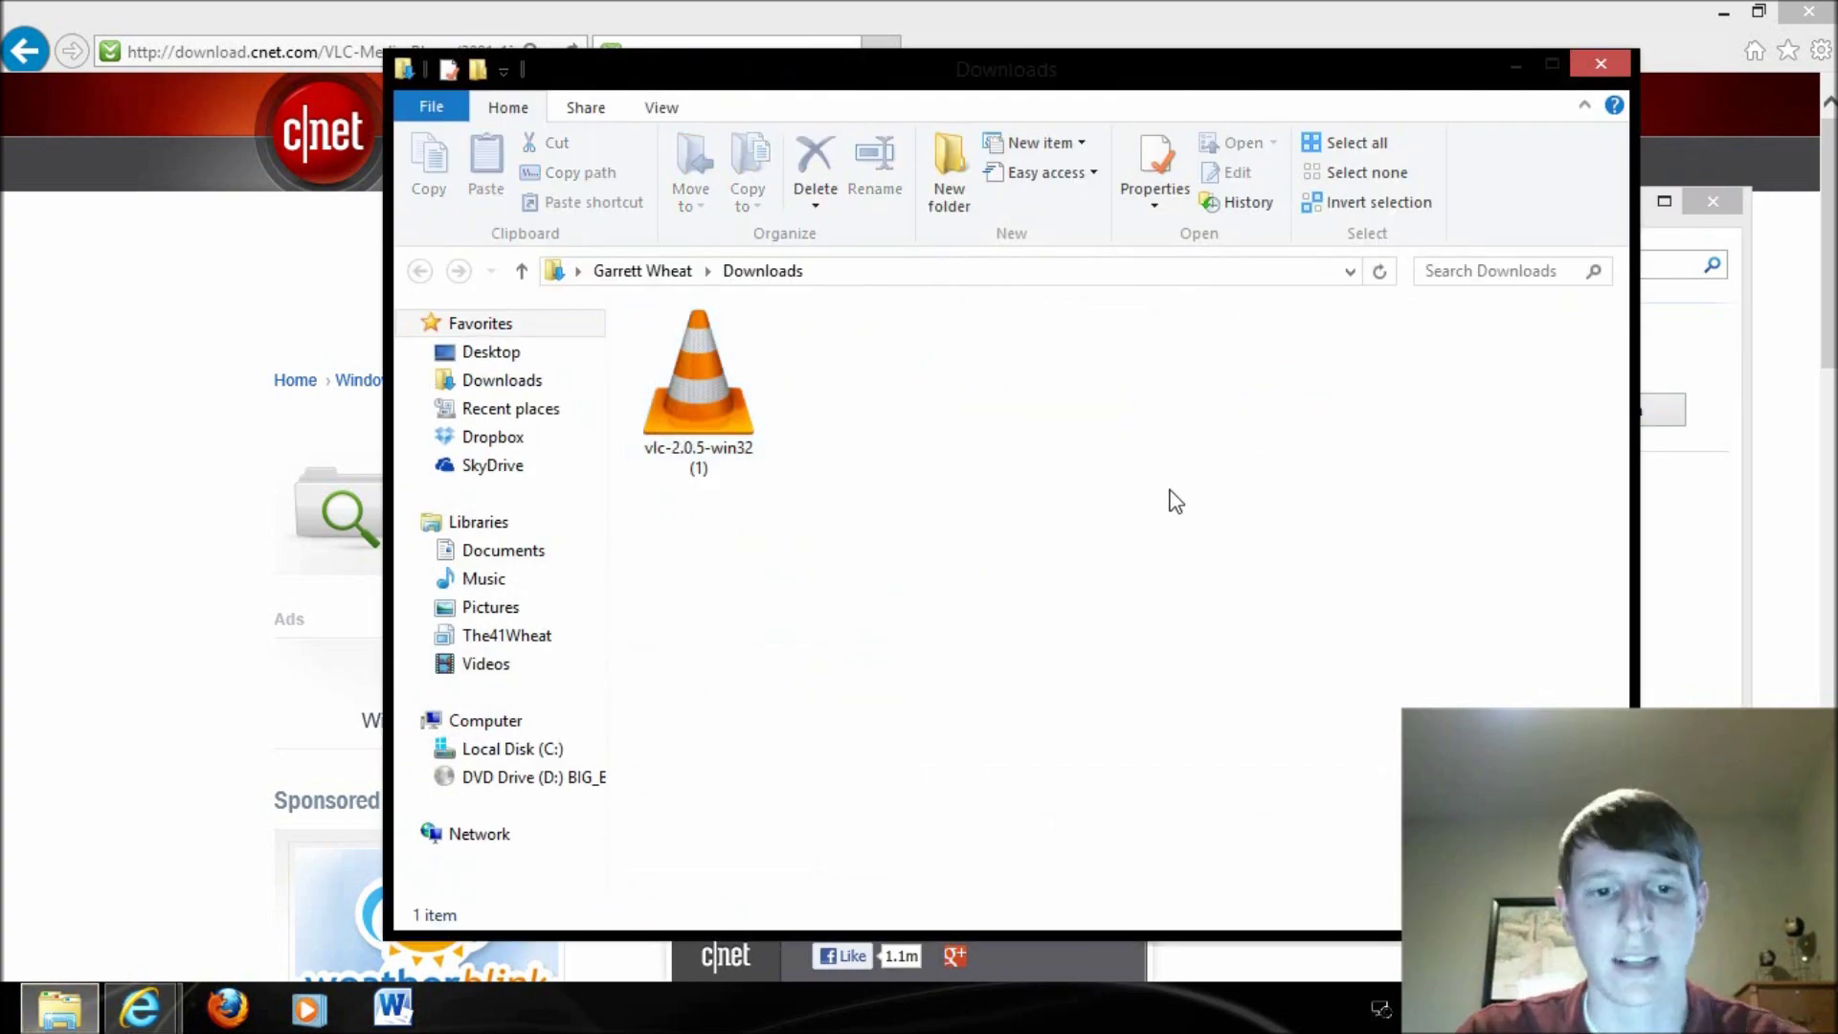
double_click(738, 445)
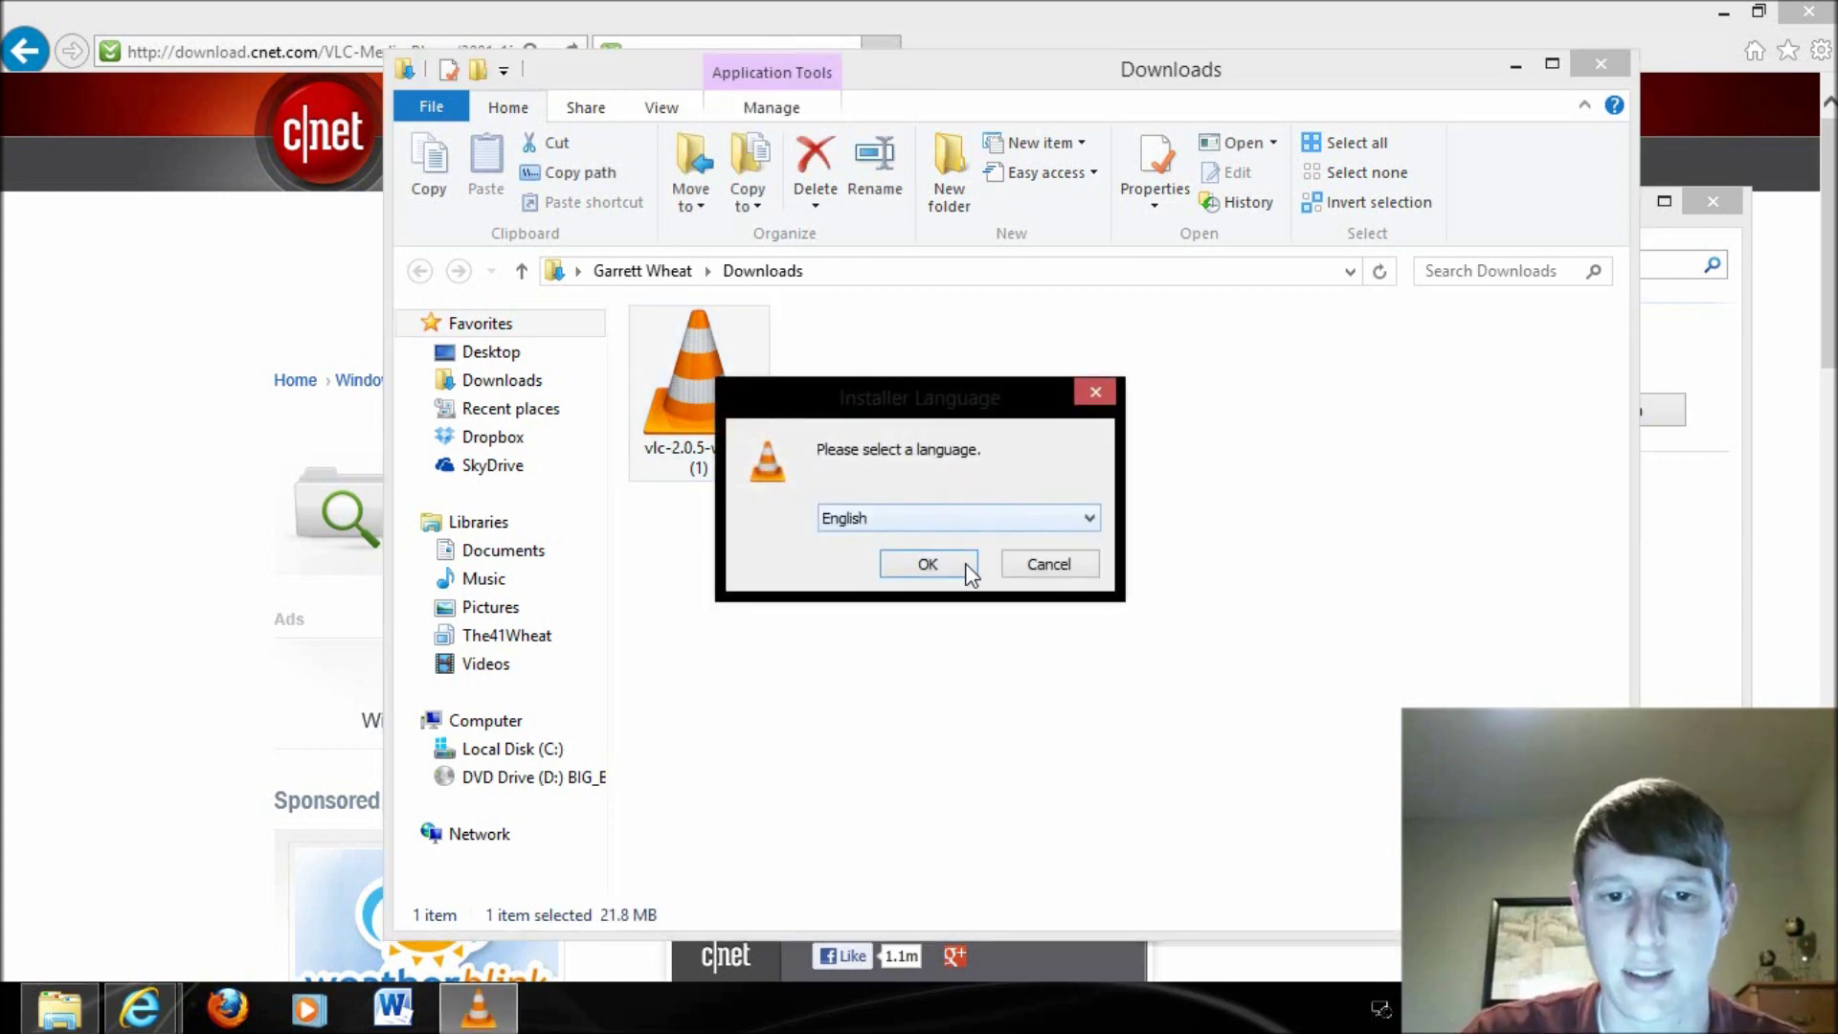
left_click(965, 564)
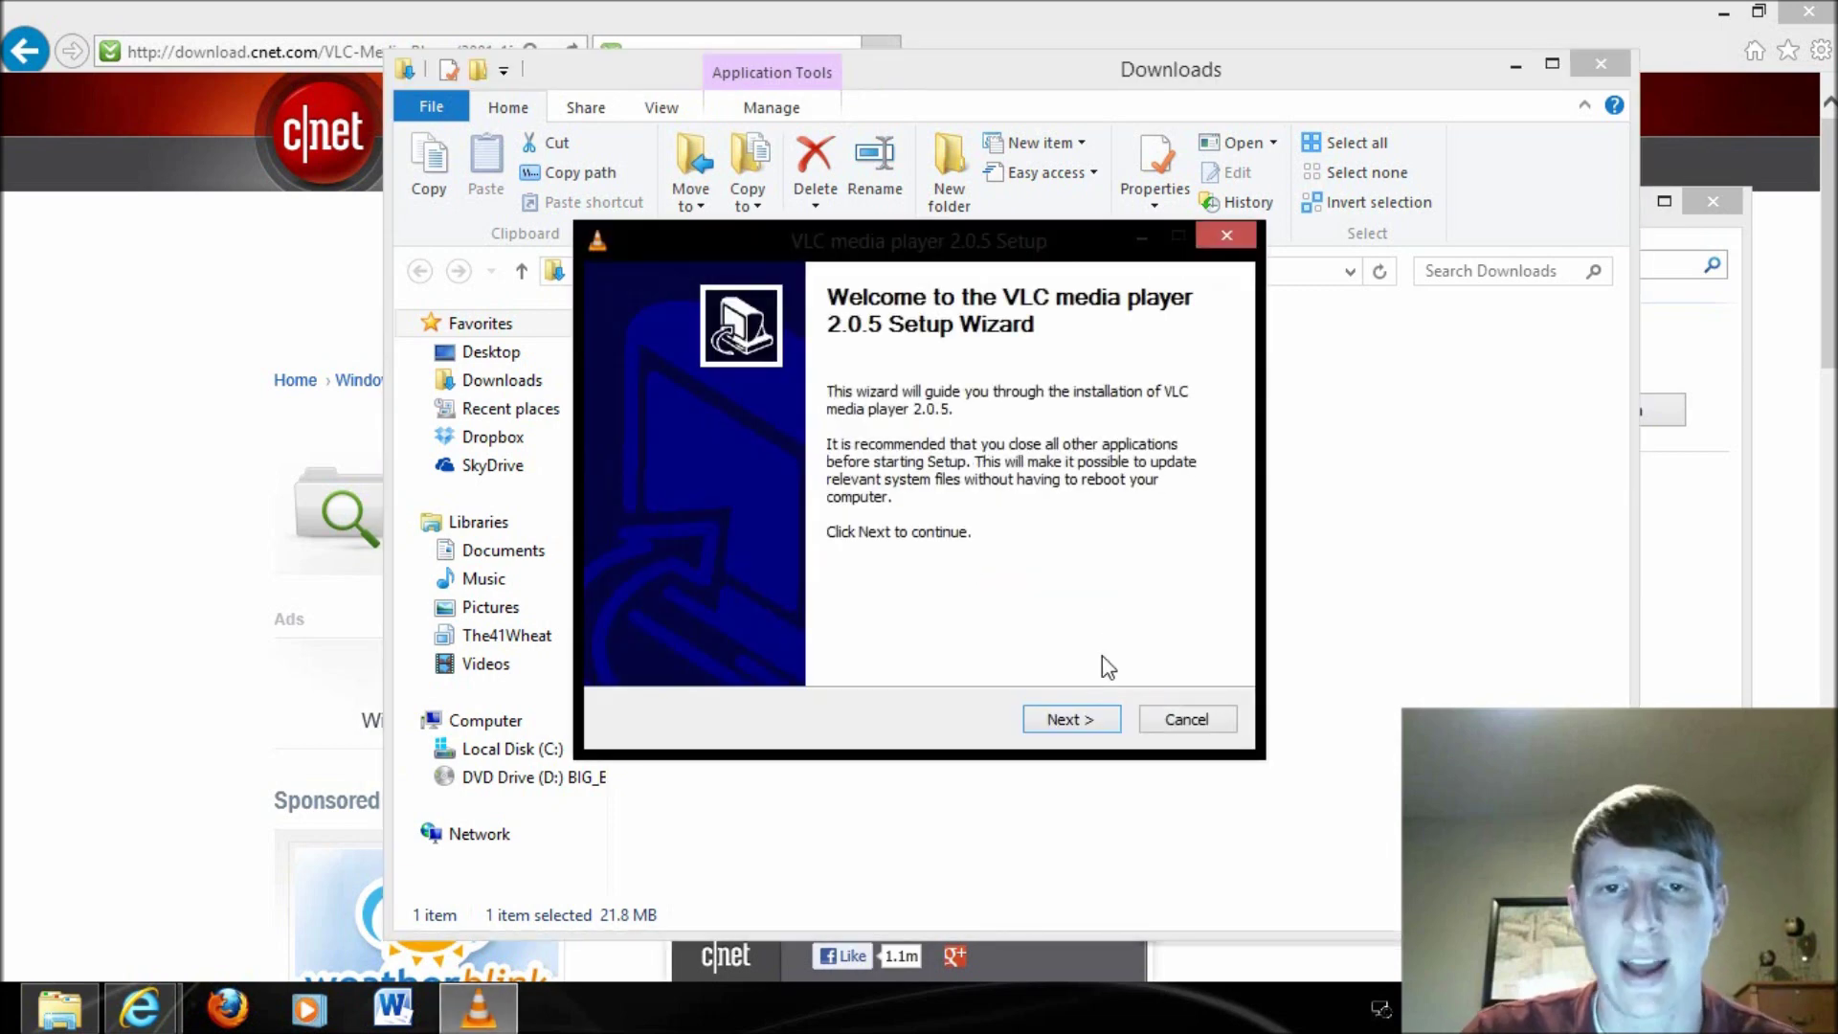
Accept the license, keep default components and folder, install, and finish the wizard.
left_click(1072, 724)
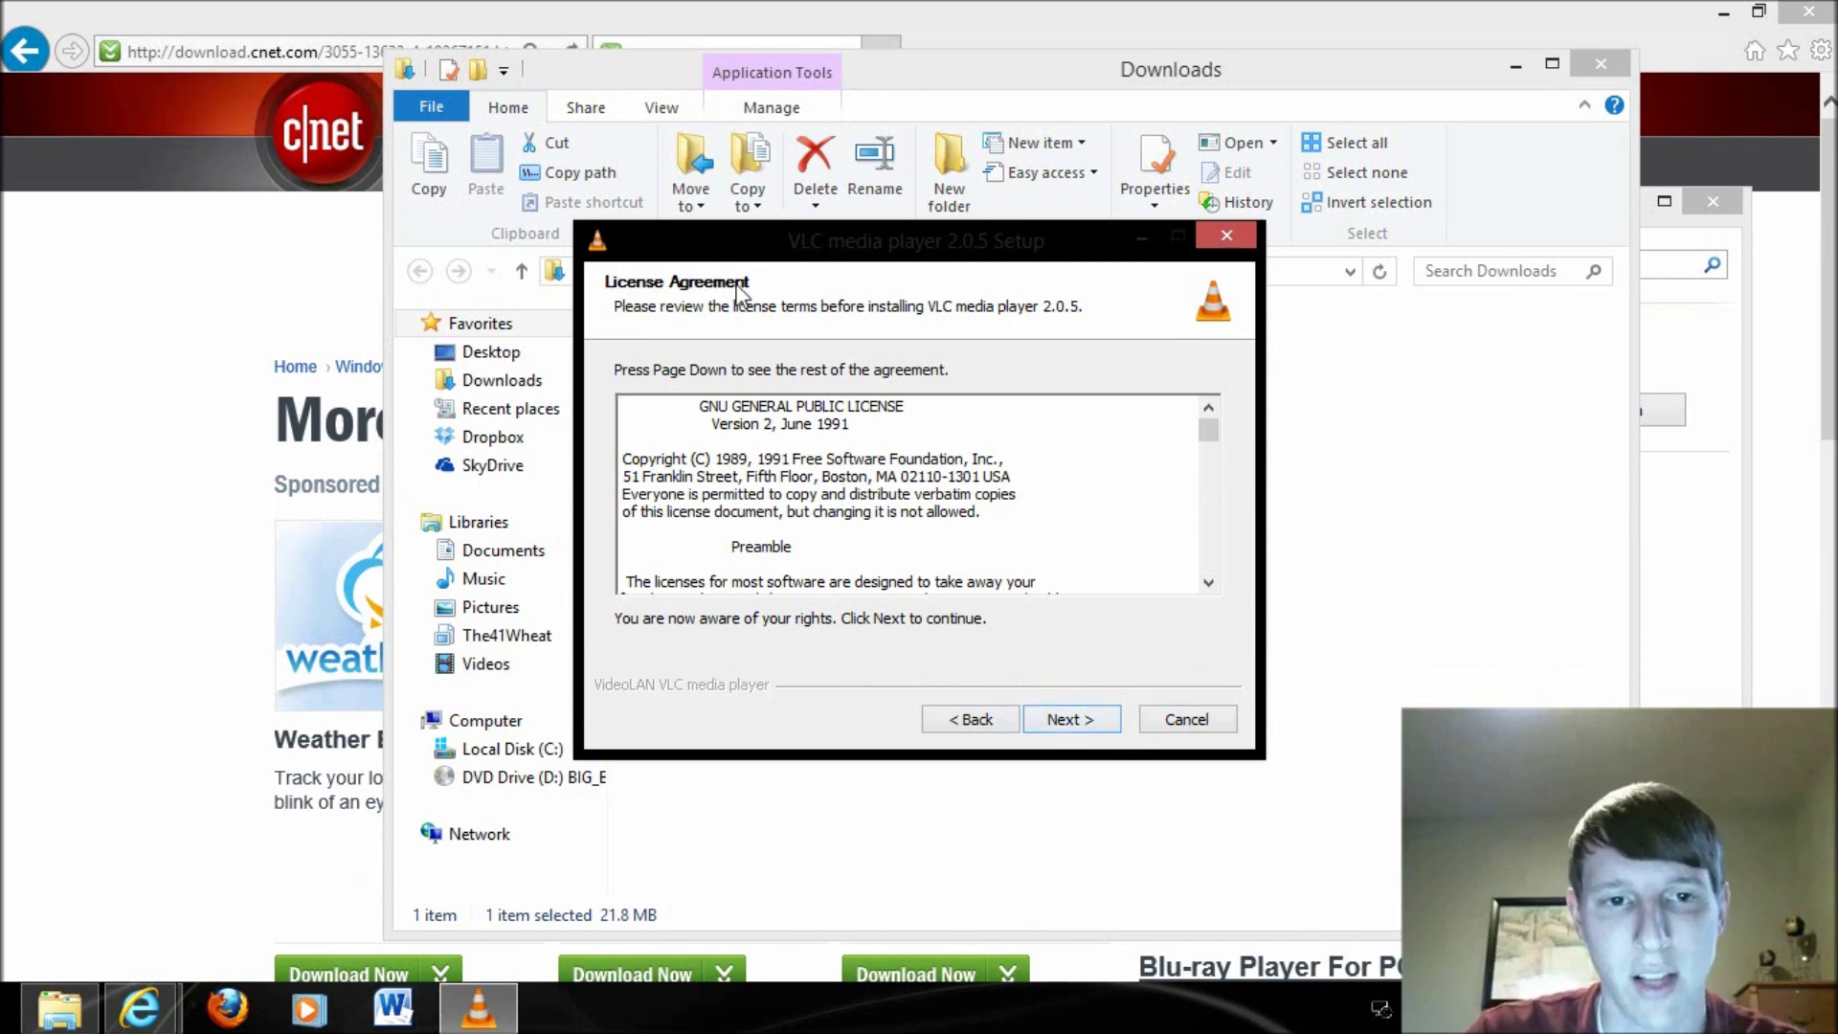
left_click(1070, 719)
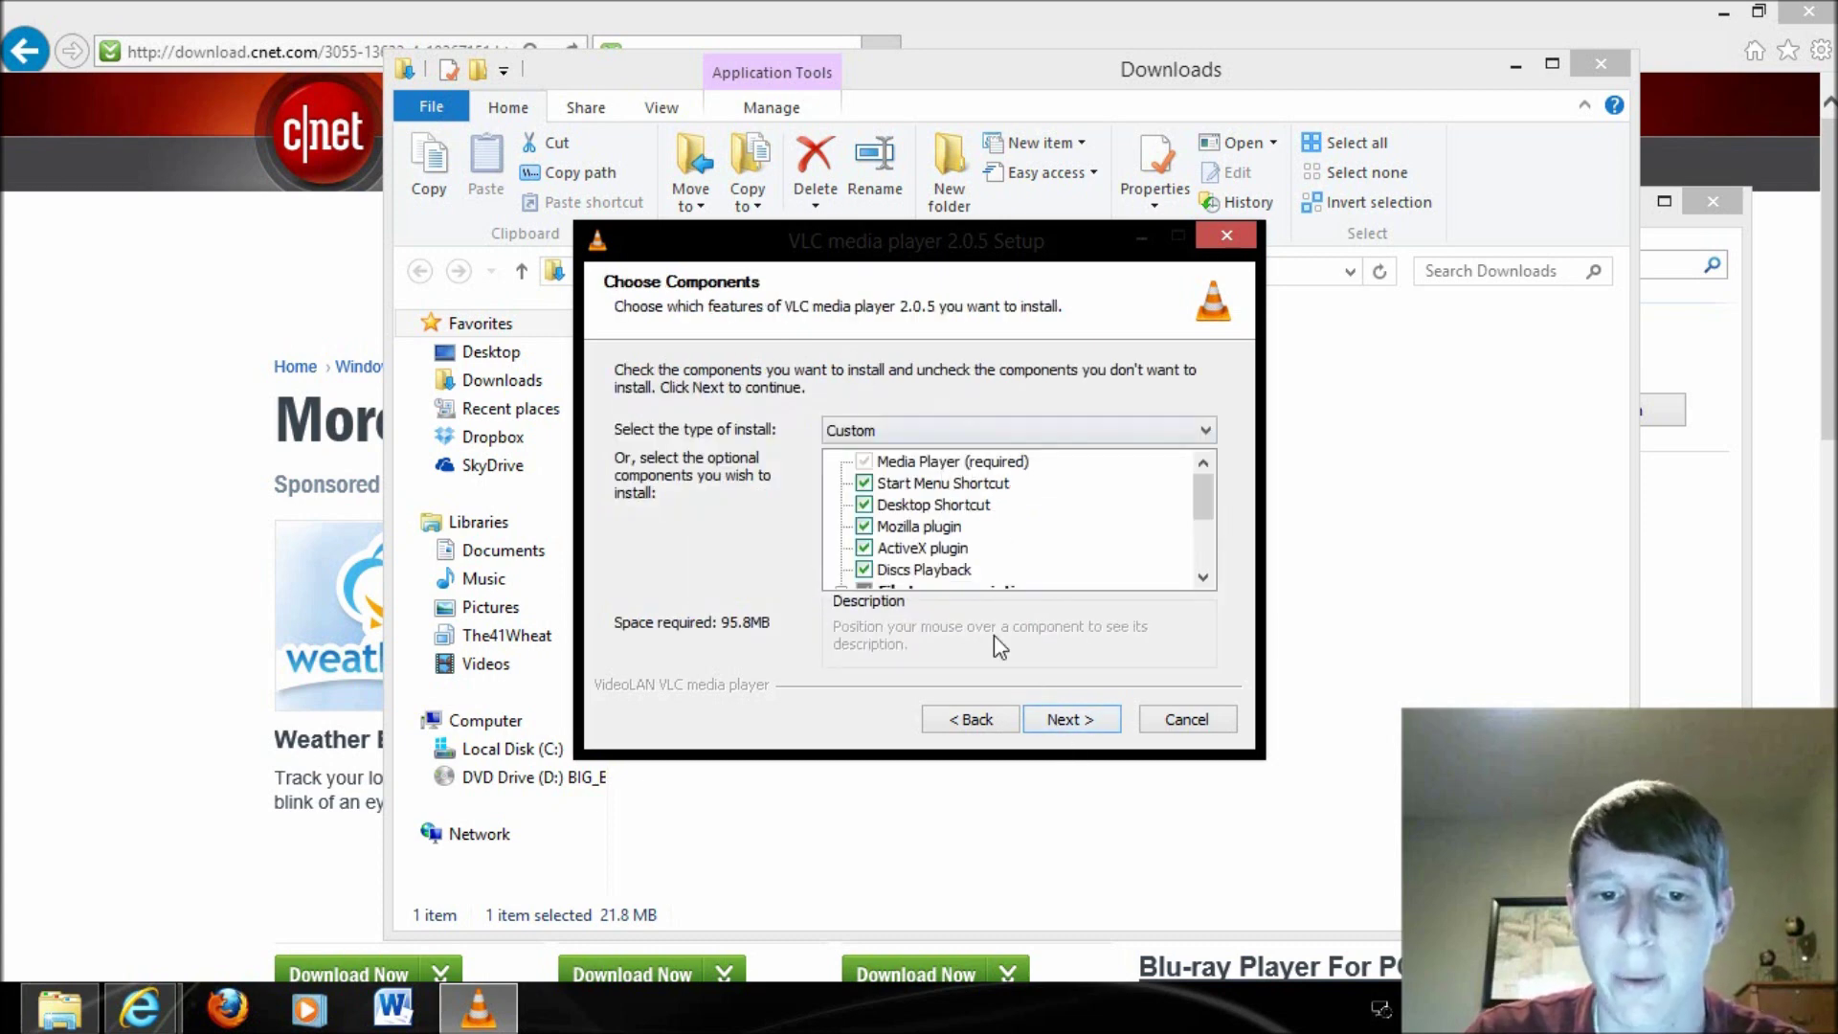
left_click(1057, 720)
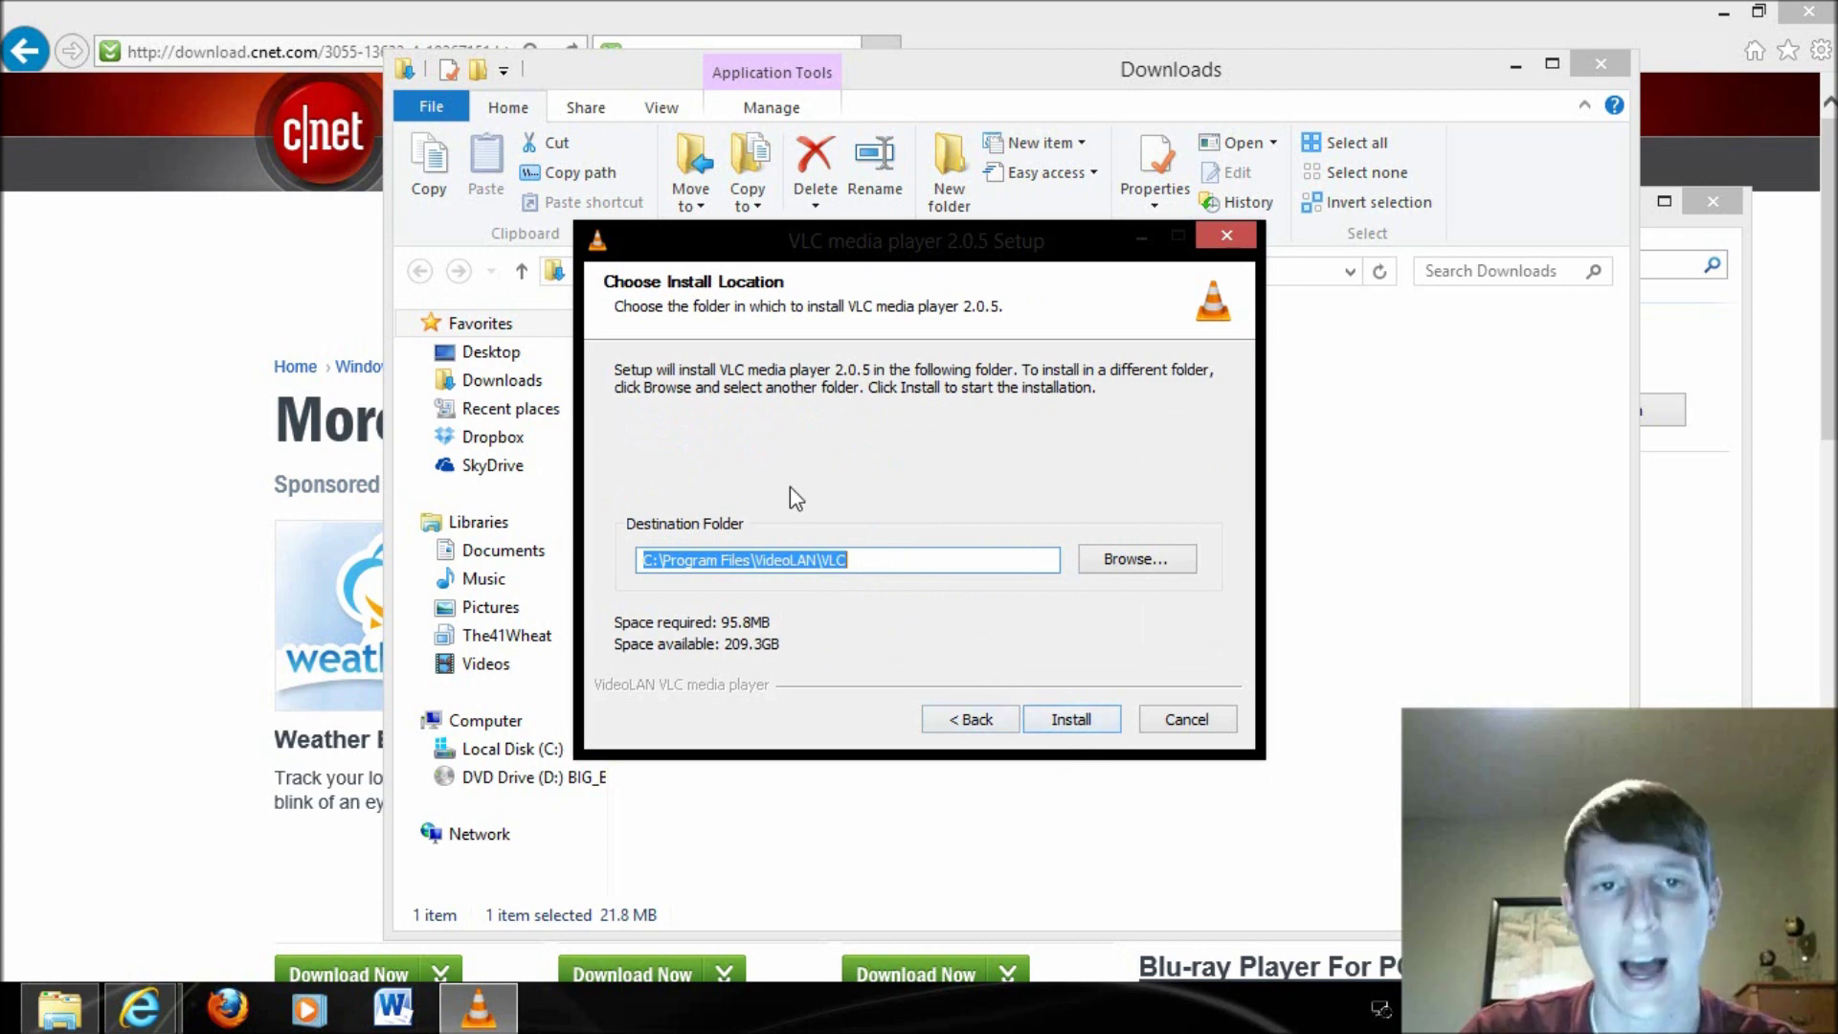
left_click(1062, 718)
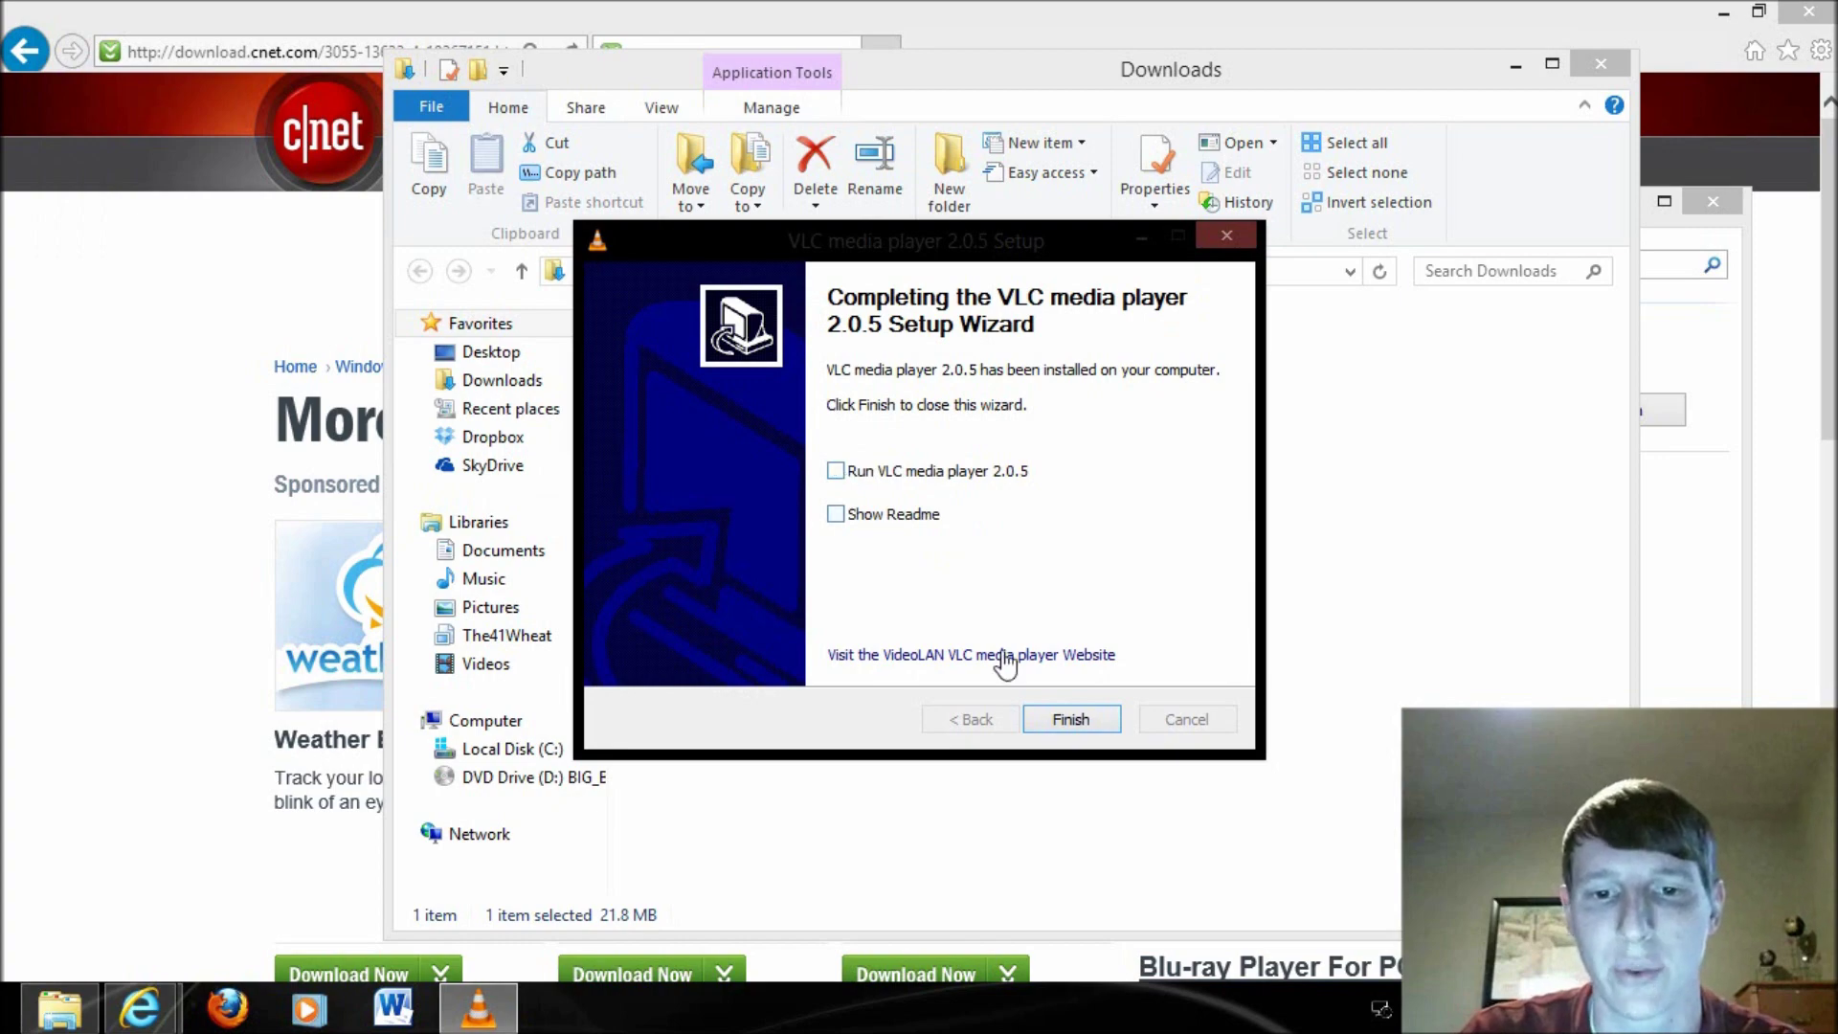
left_click(1046, 728)
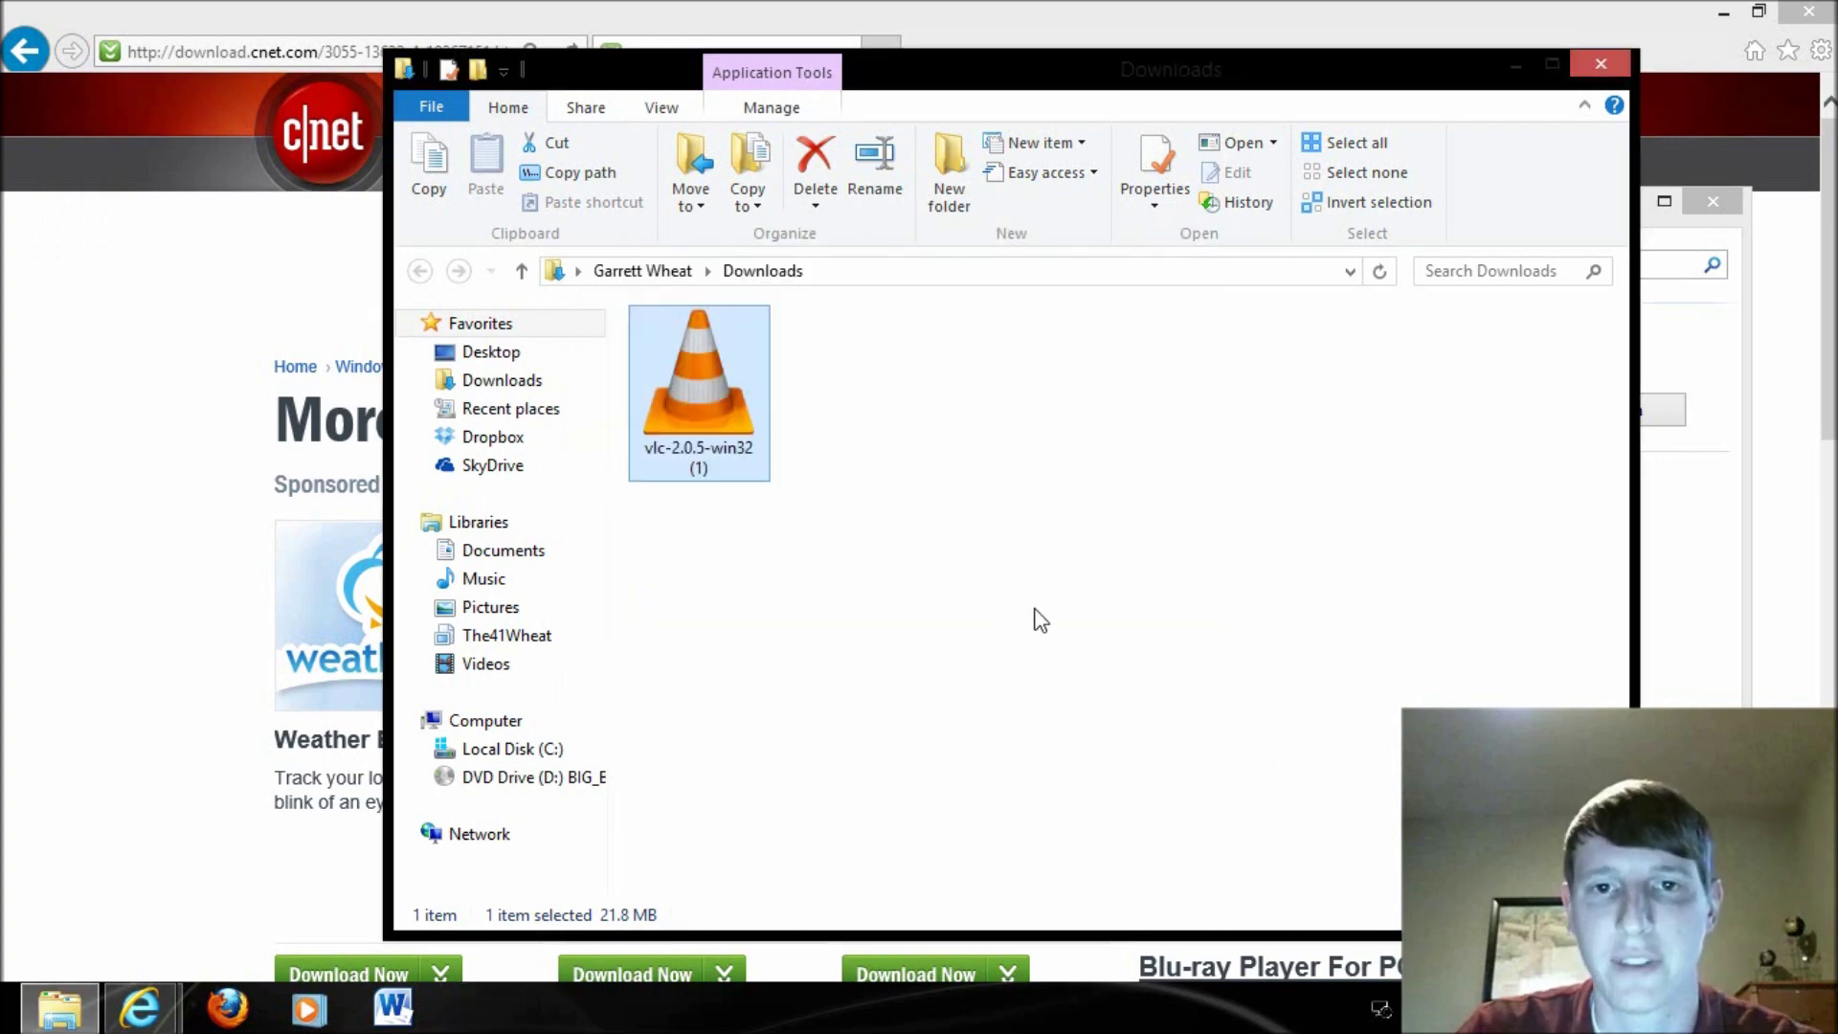
Close the Downloads folder, the downloads list and Internet Explorer.
left_click(1603, 63)
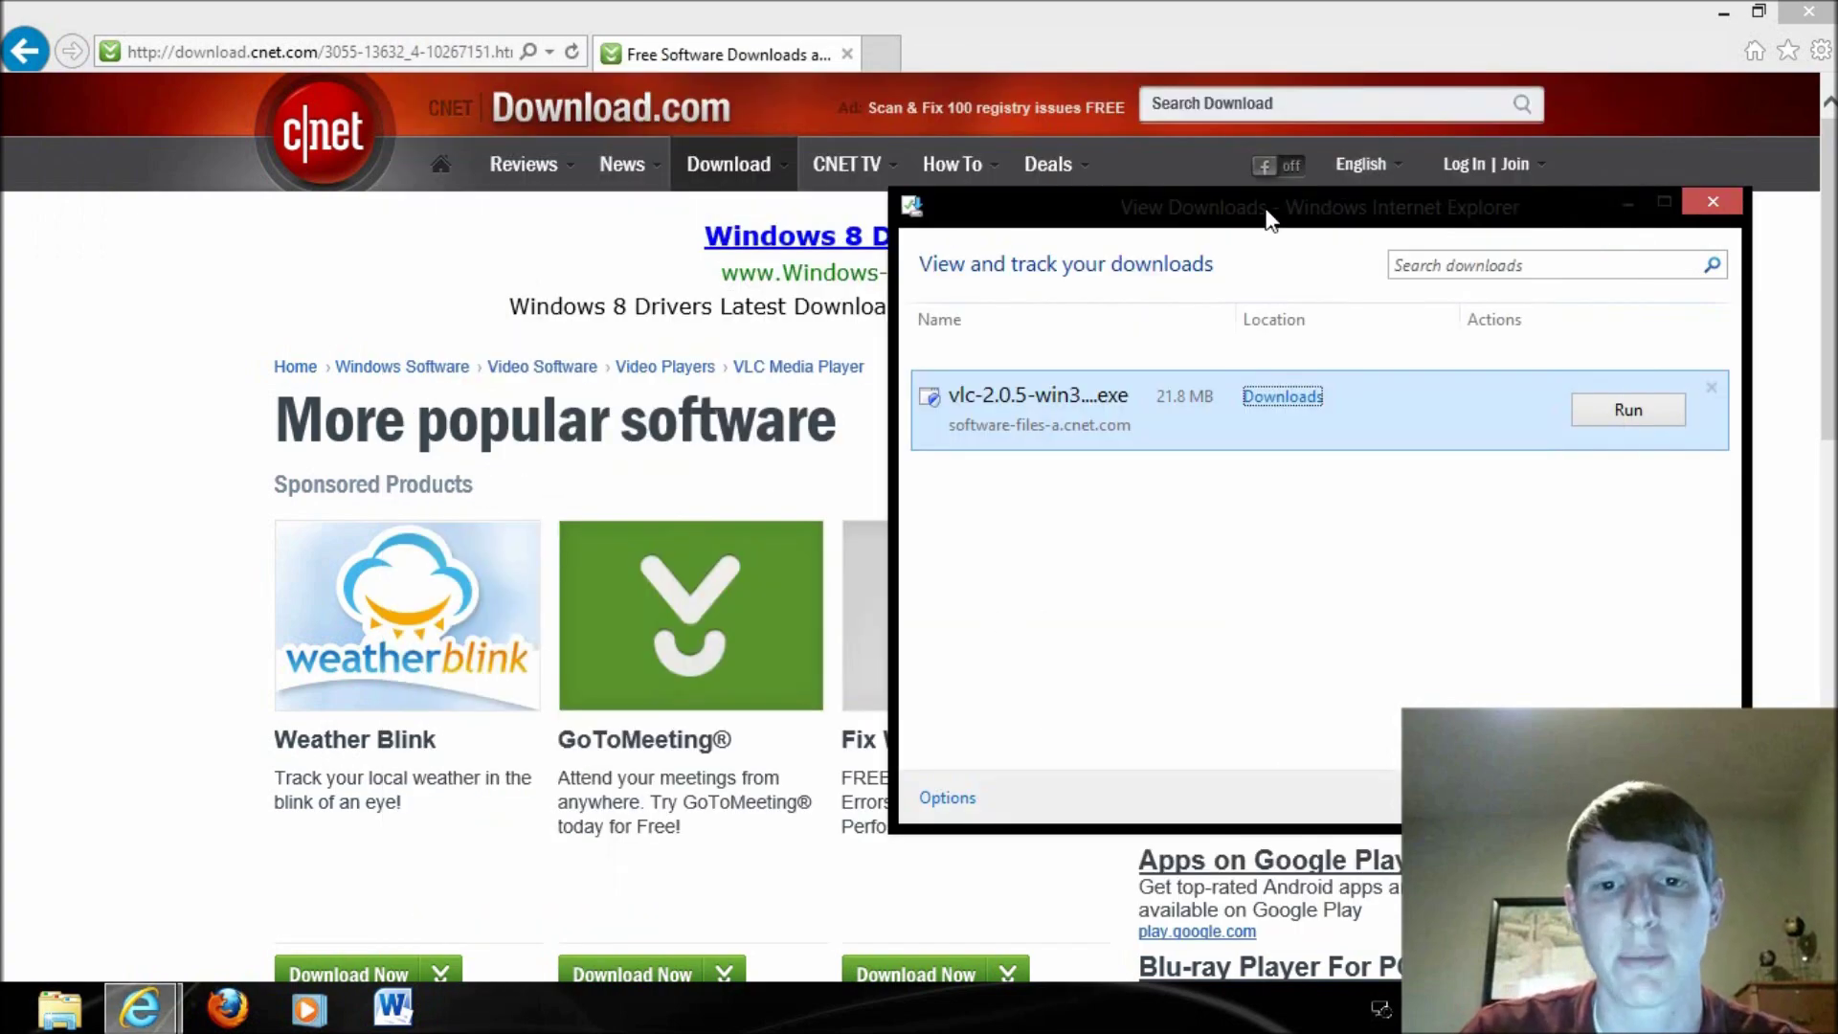
left_click(1713, 201)
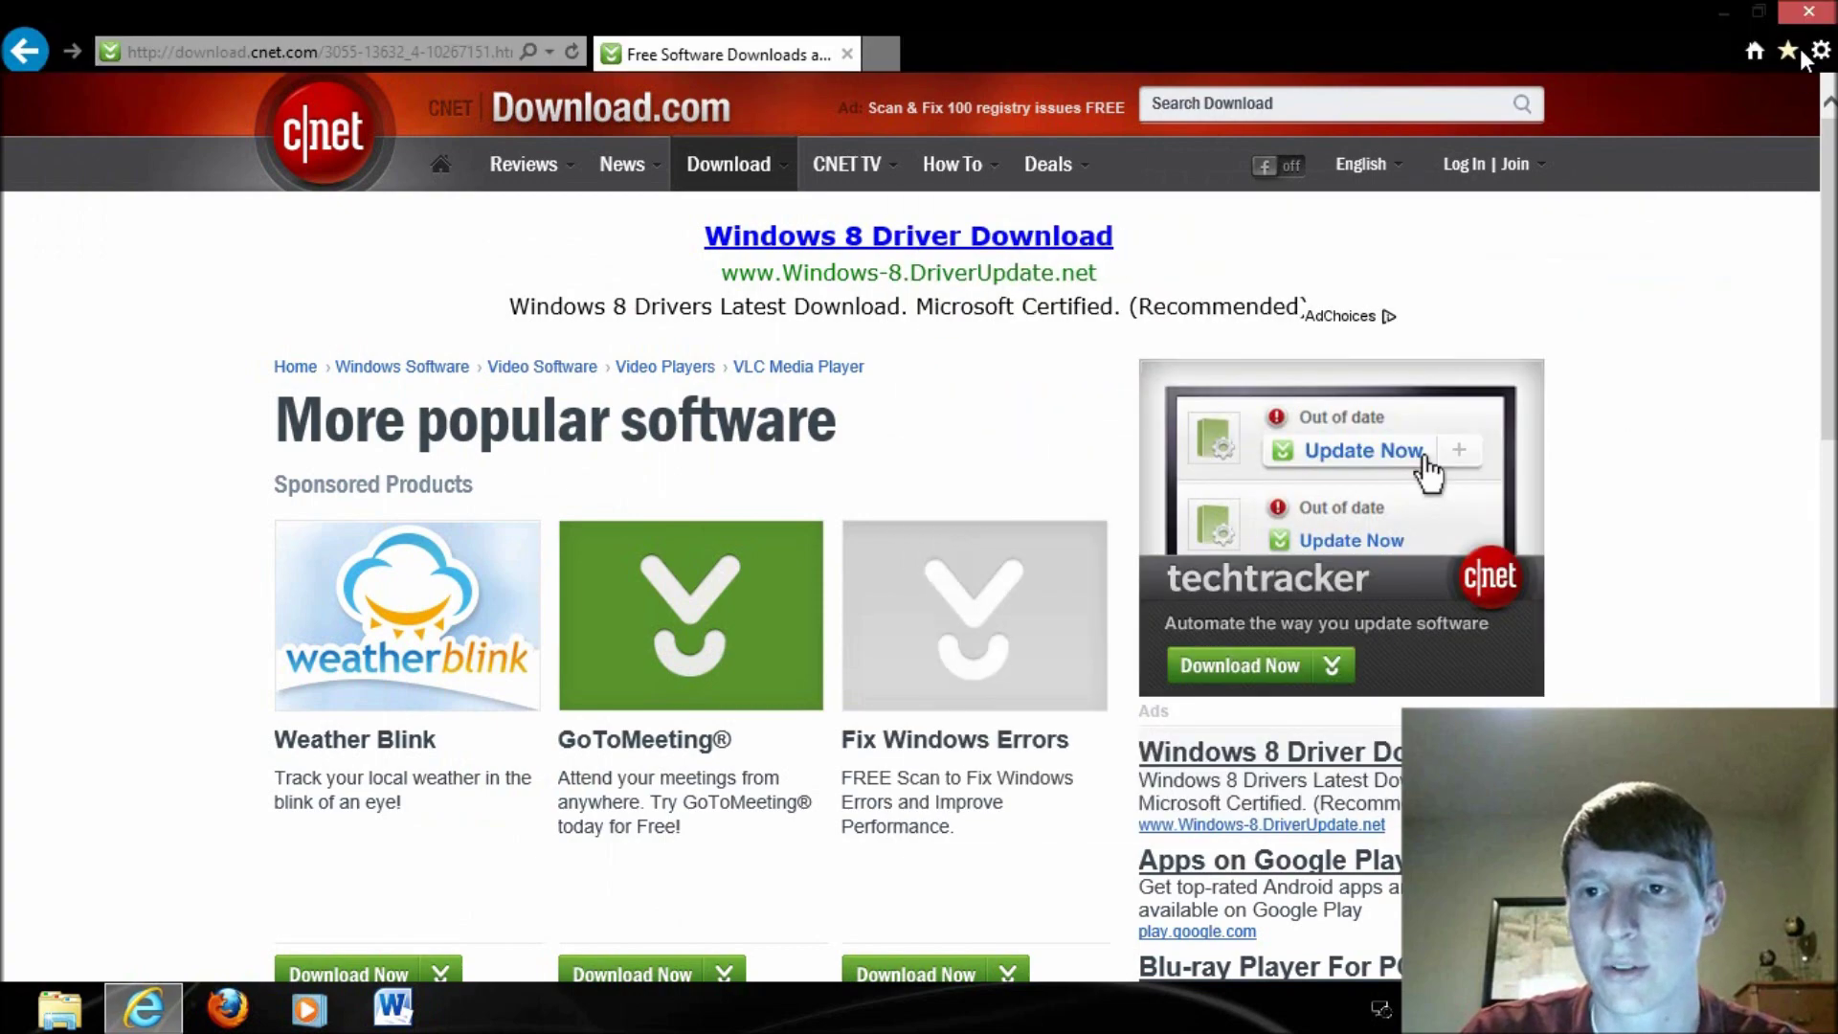
left_click(1808, 10)
Play the DVD in drive D: with VLC through AutoPlay, accepting the network policy.
left_click(53, 1010)
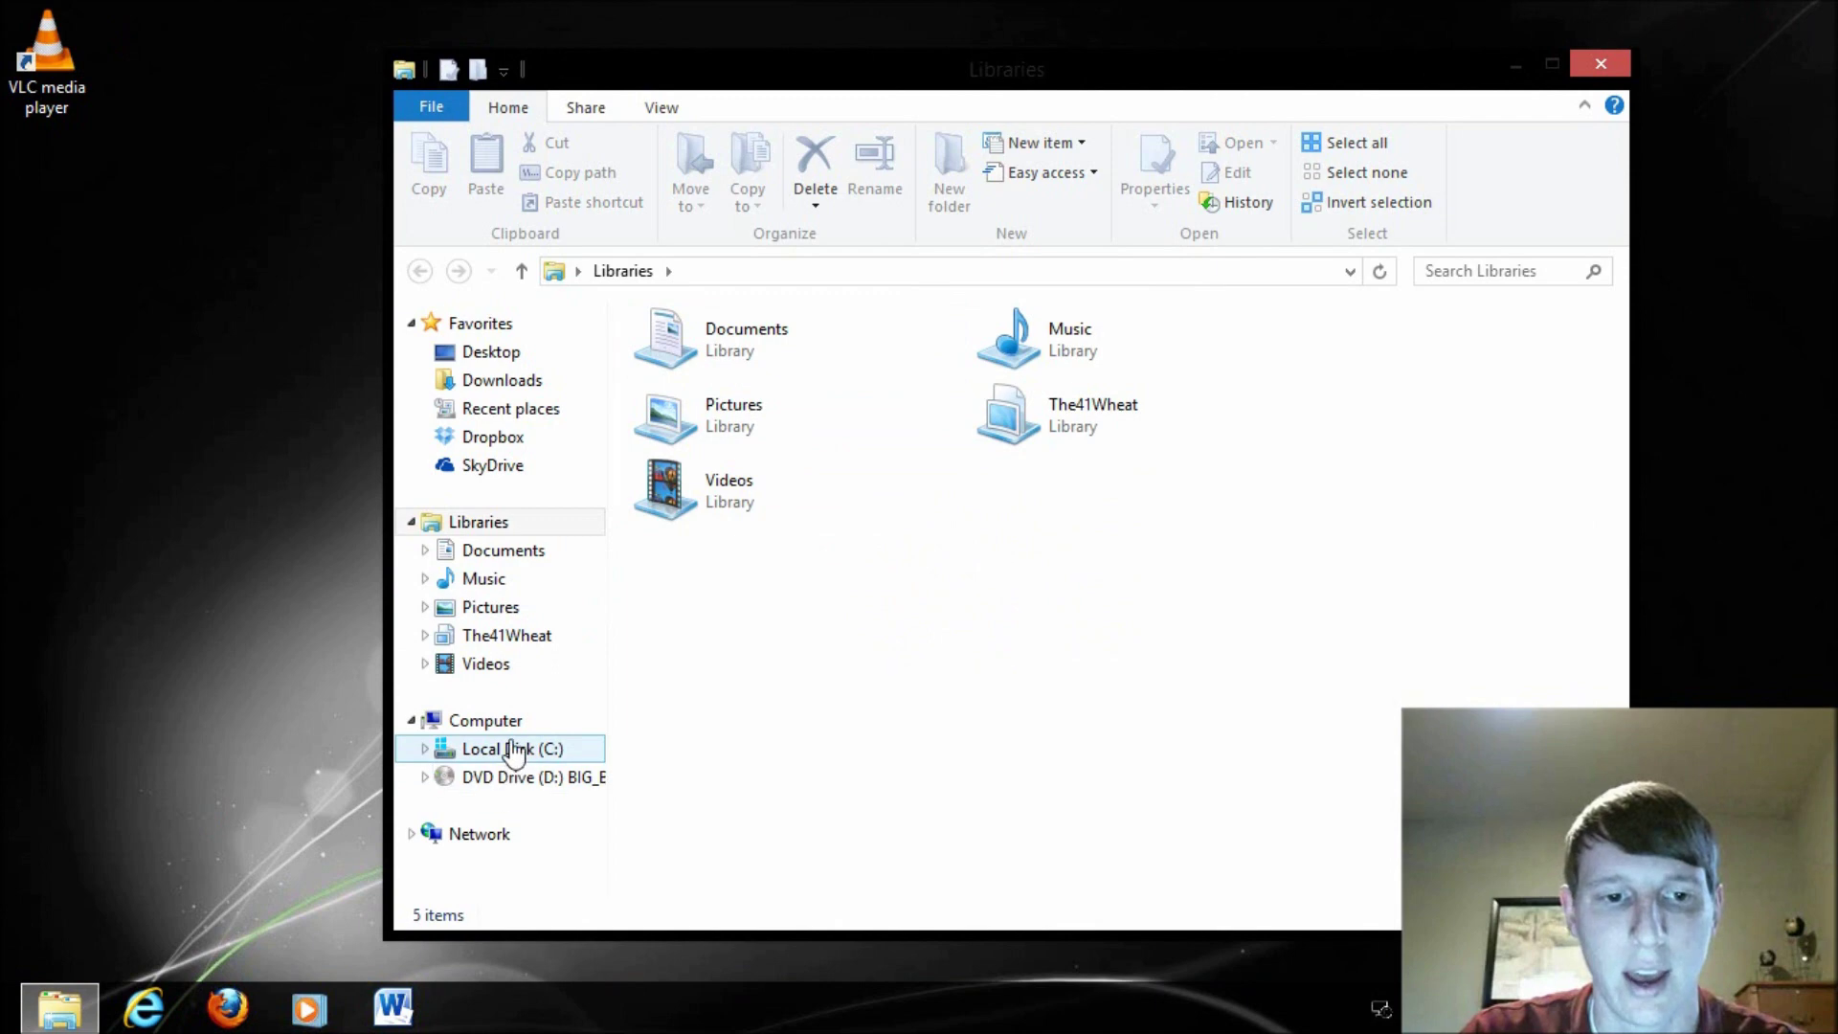
left_click(469, 747)
left_click(485, 720)
left_click(905, 510)
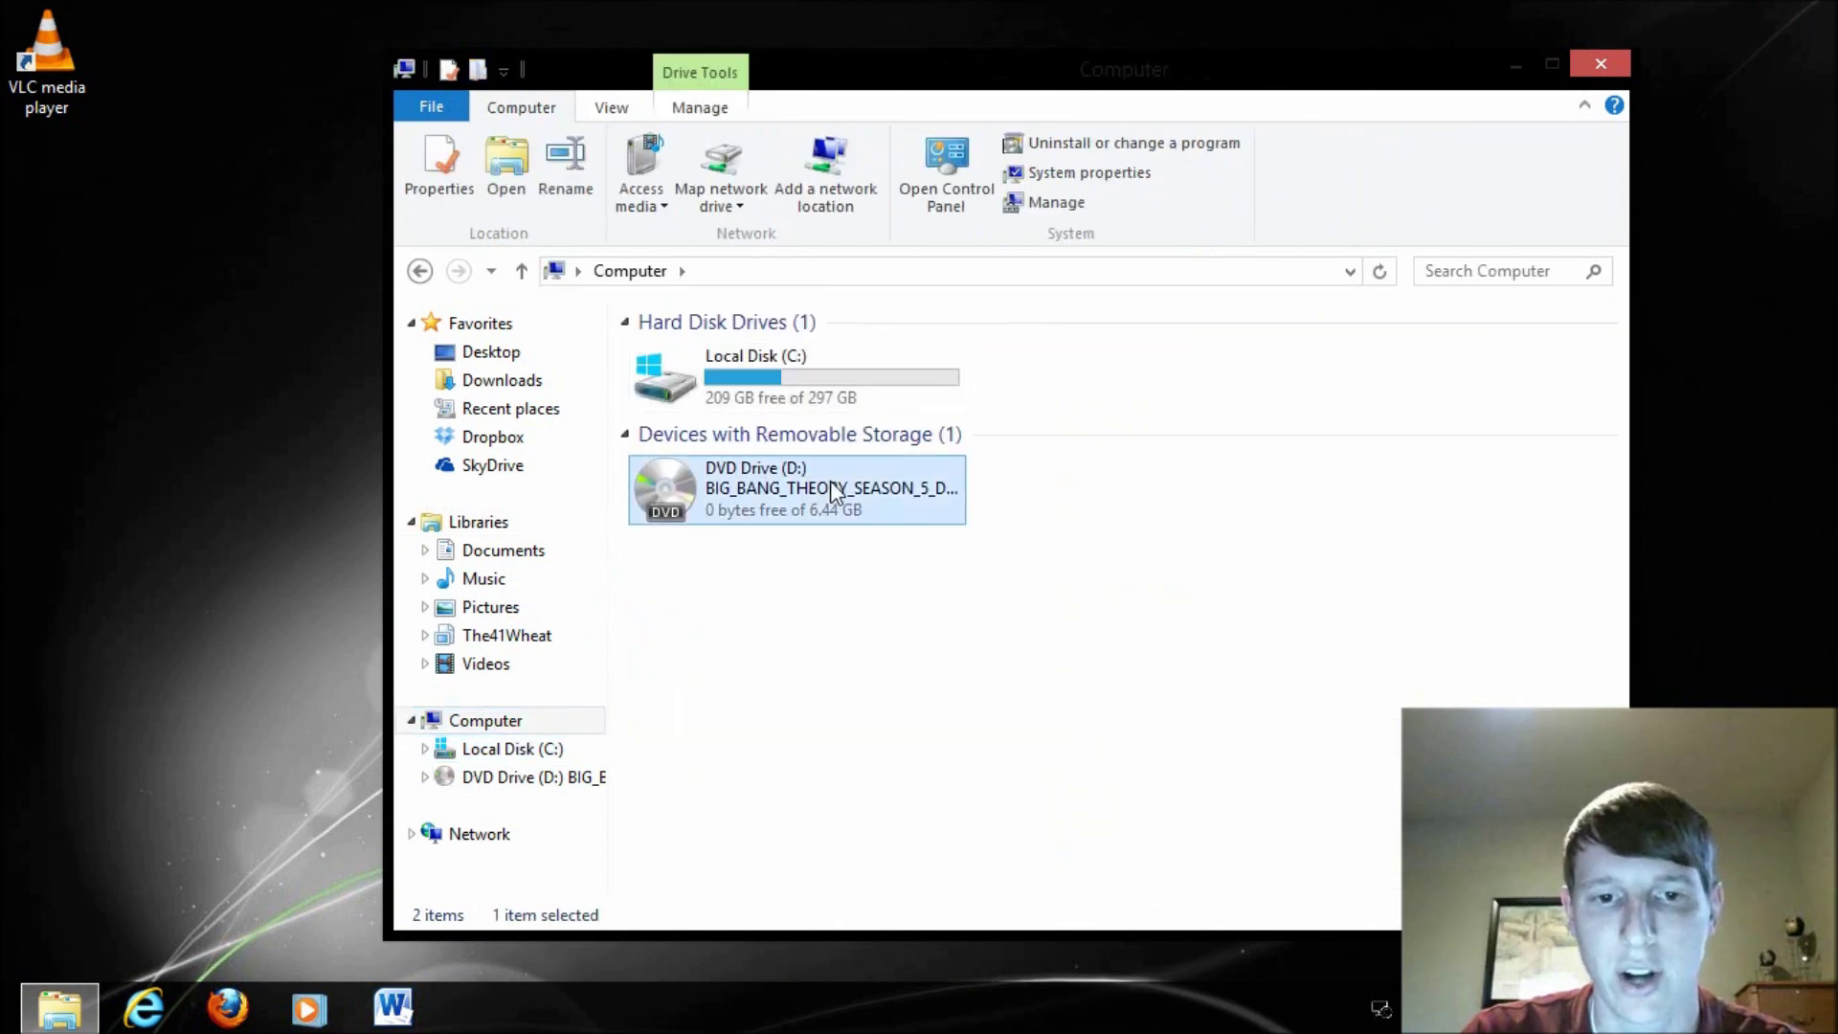
right_click(831, 470)
left_click(997, 624)
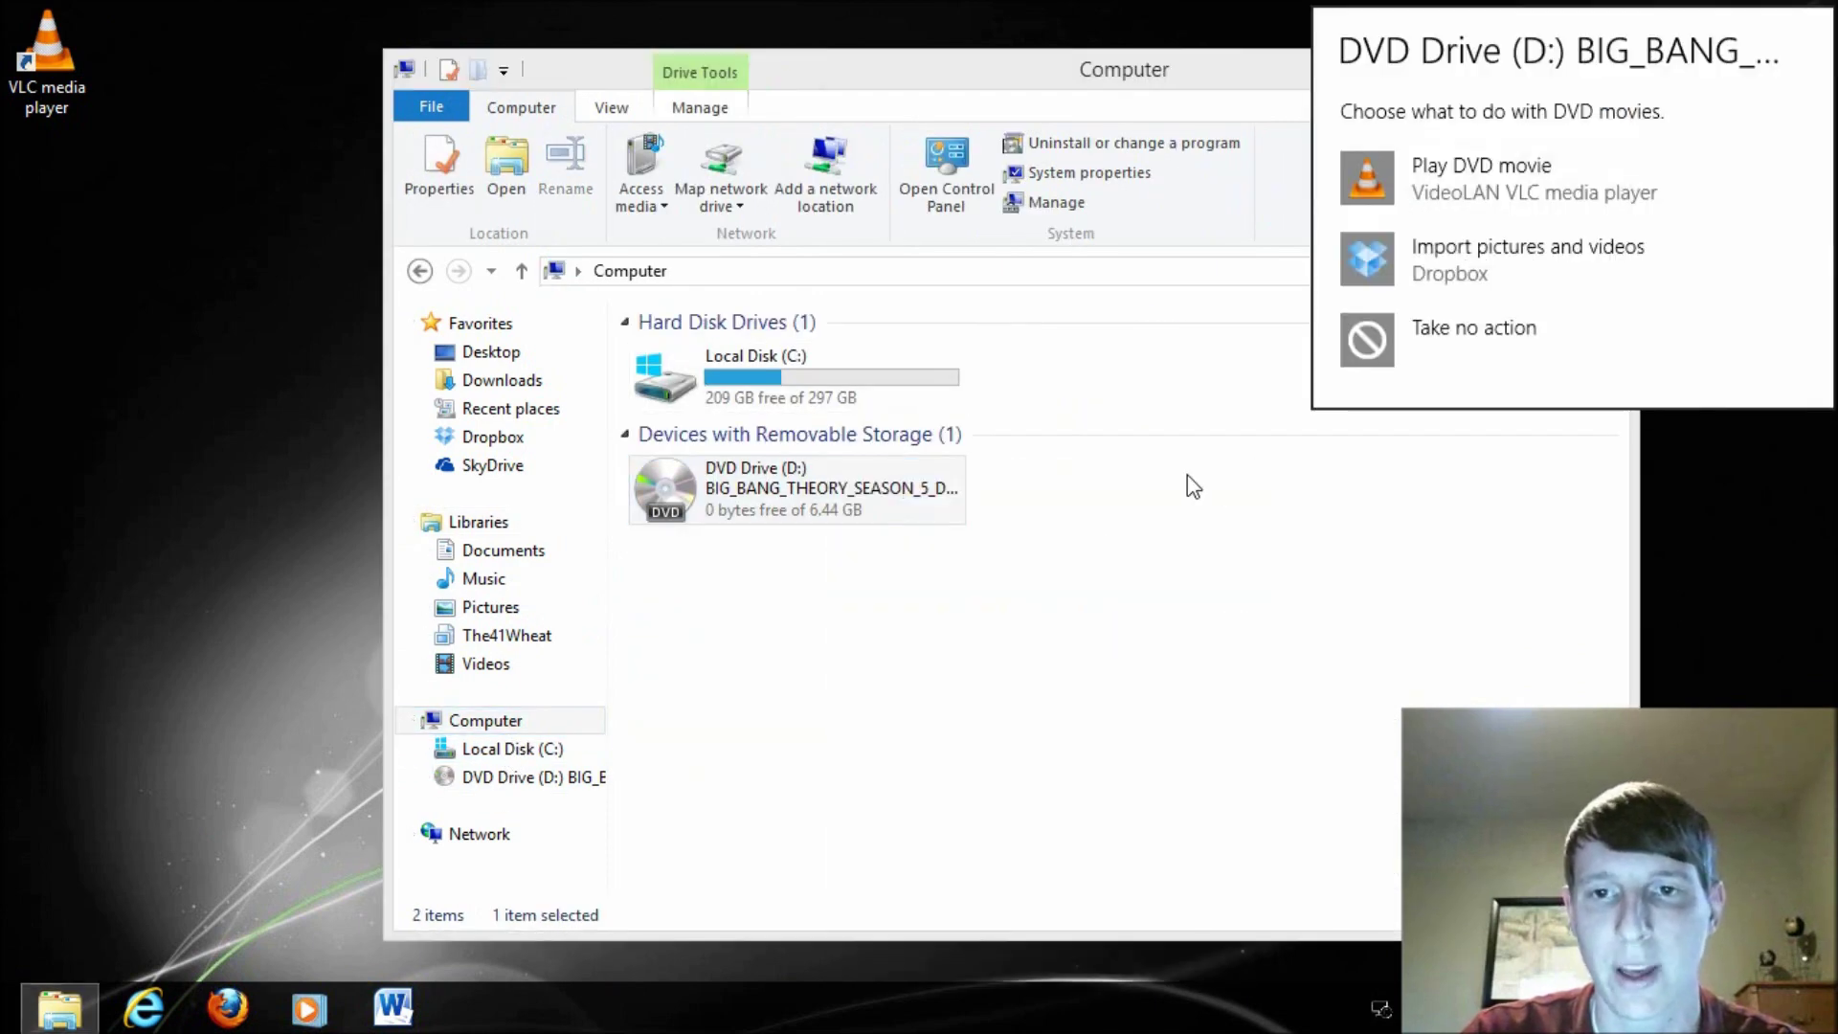
left_click(1467, 175)
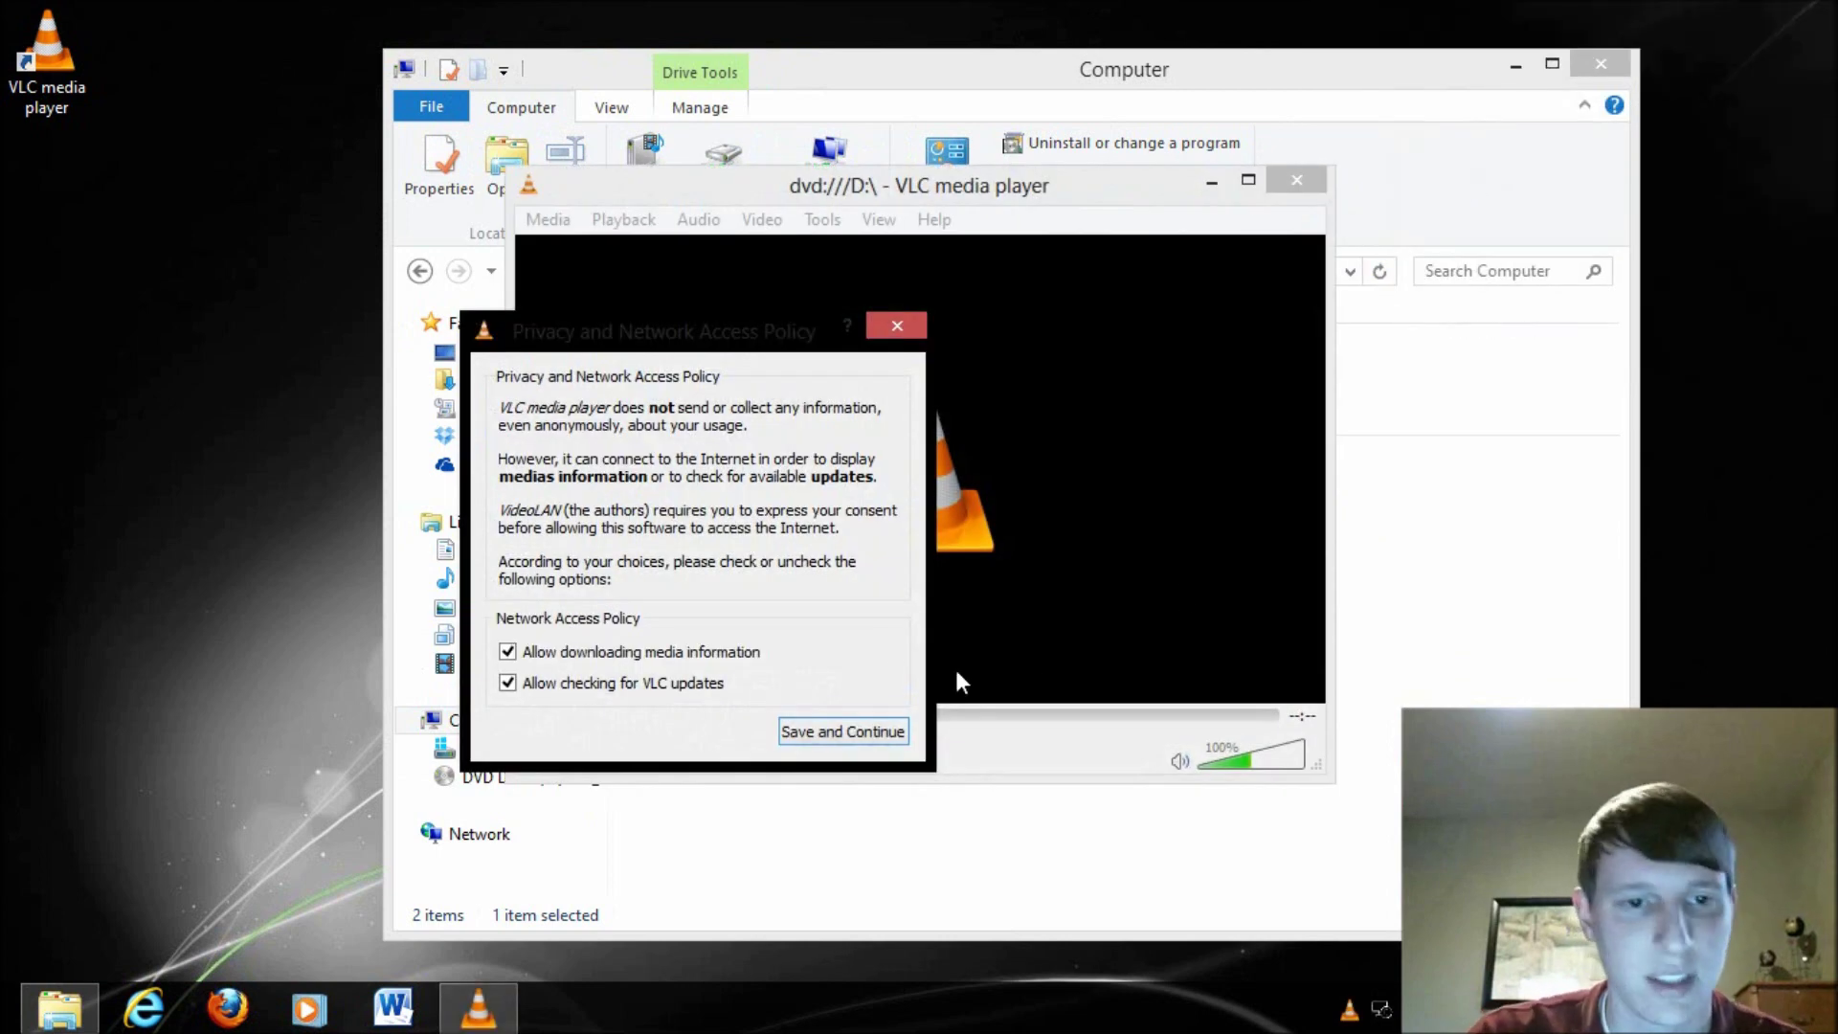
left_click(839, 733)
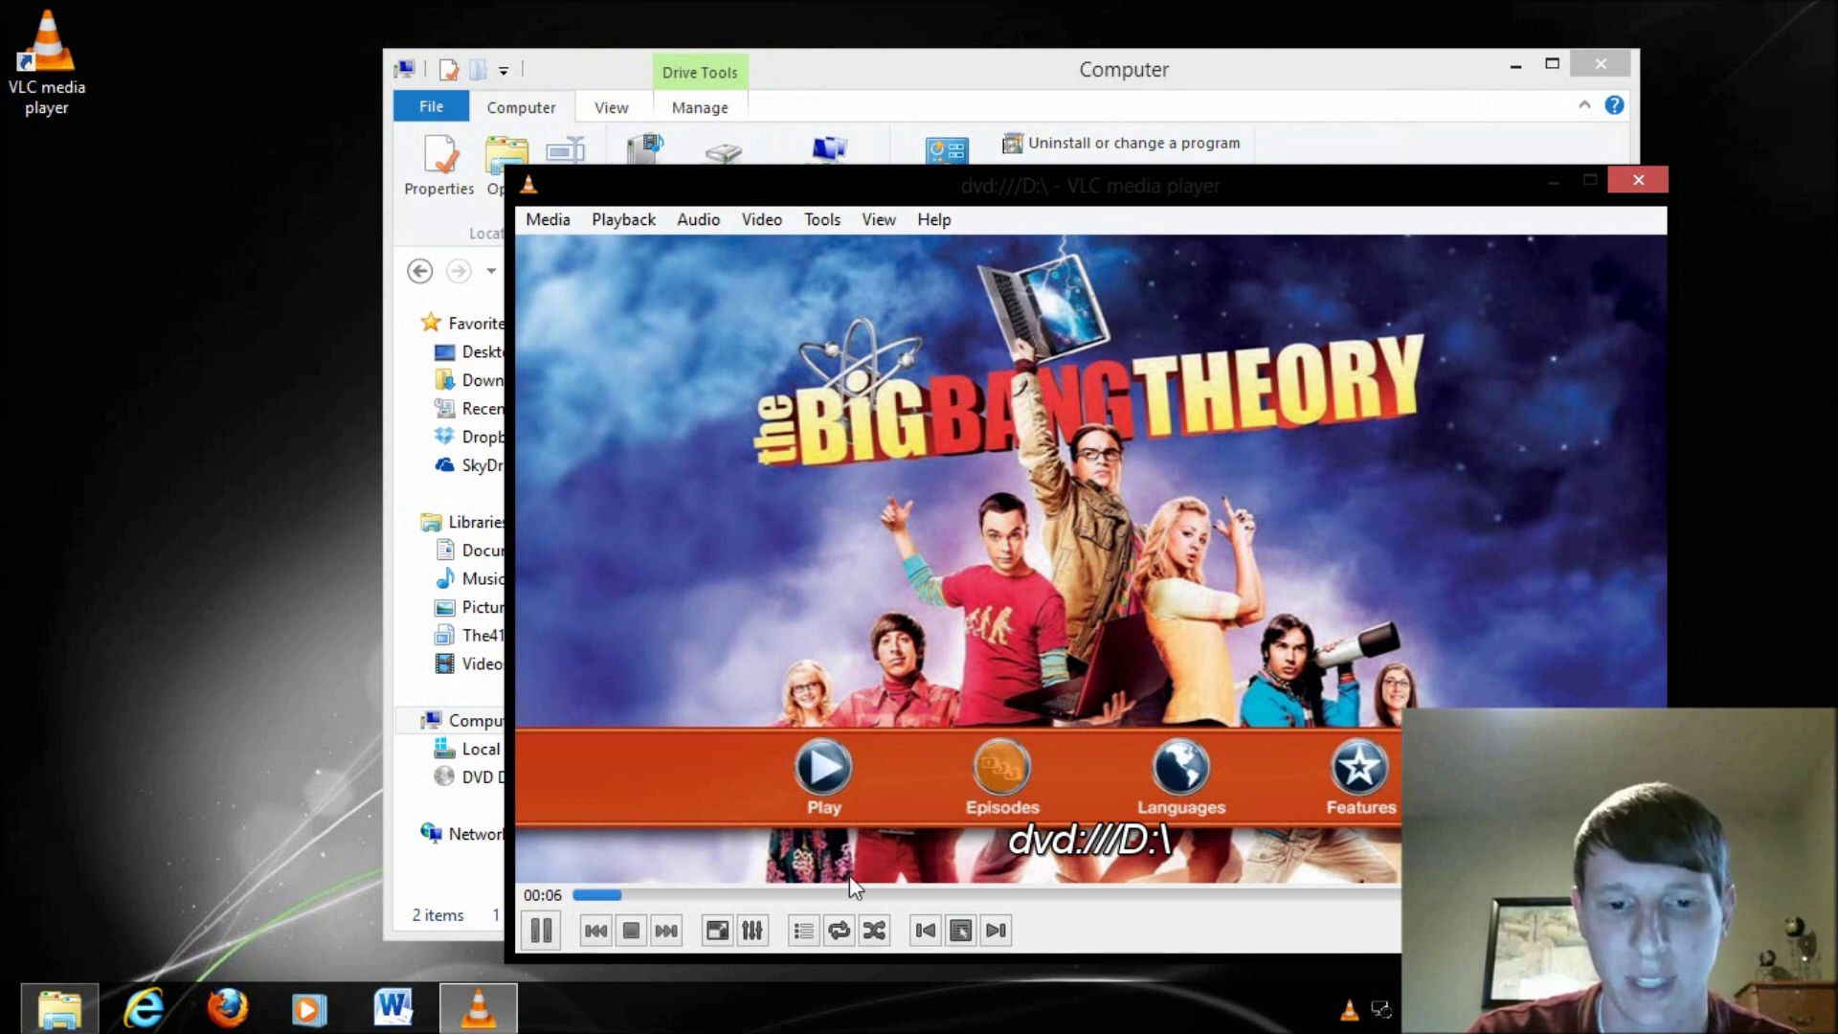
Pause the Big Bang Theory DVD menu and close VLC.
left_click(525, 934)
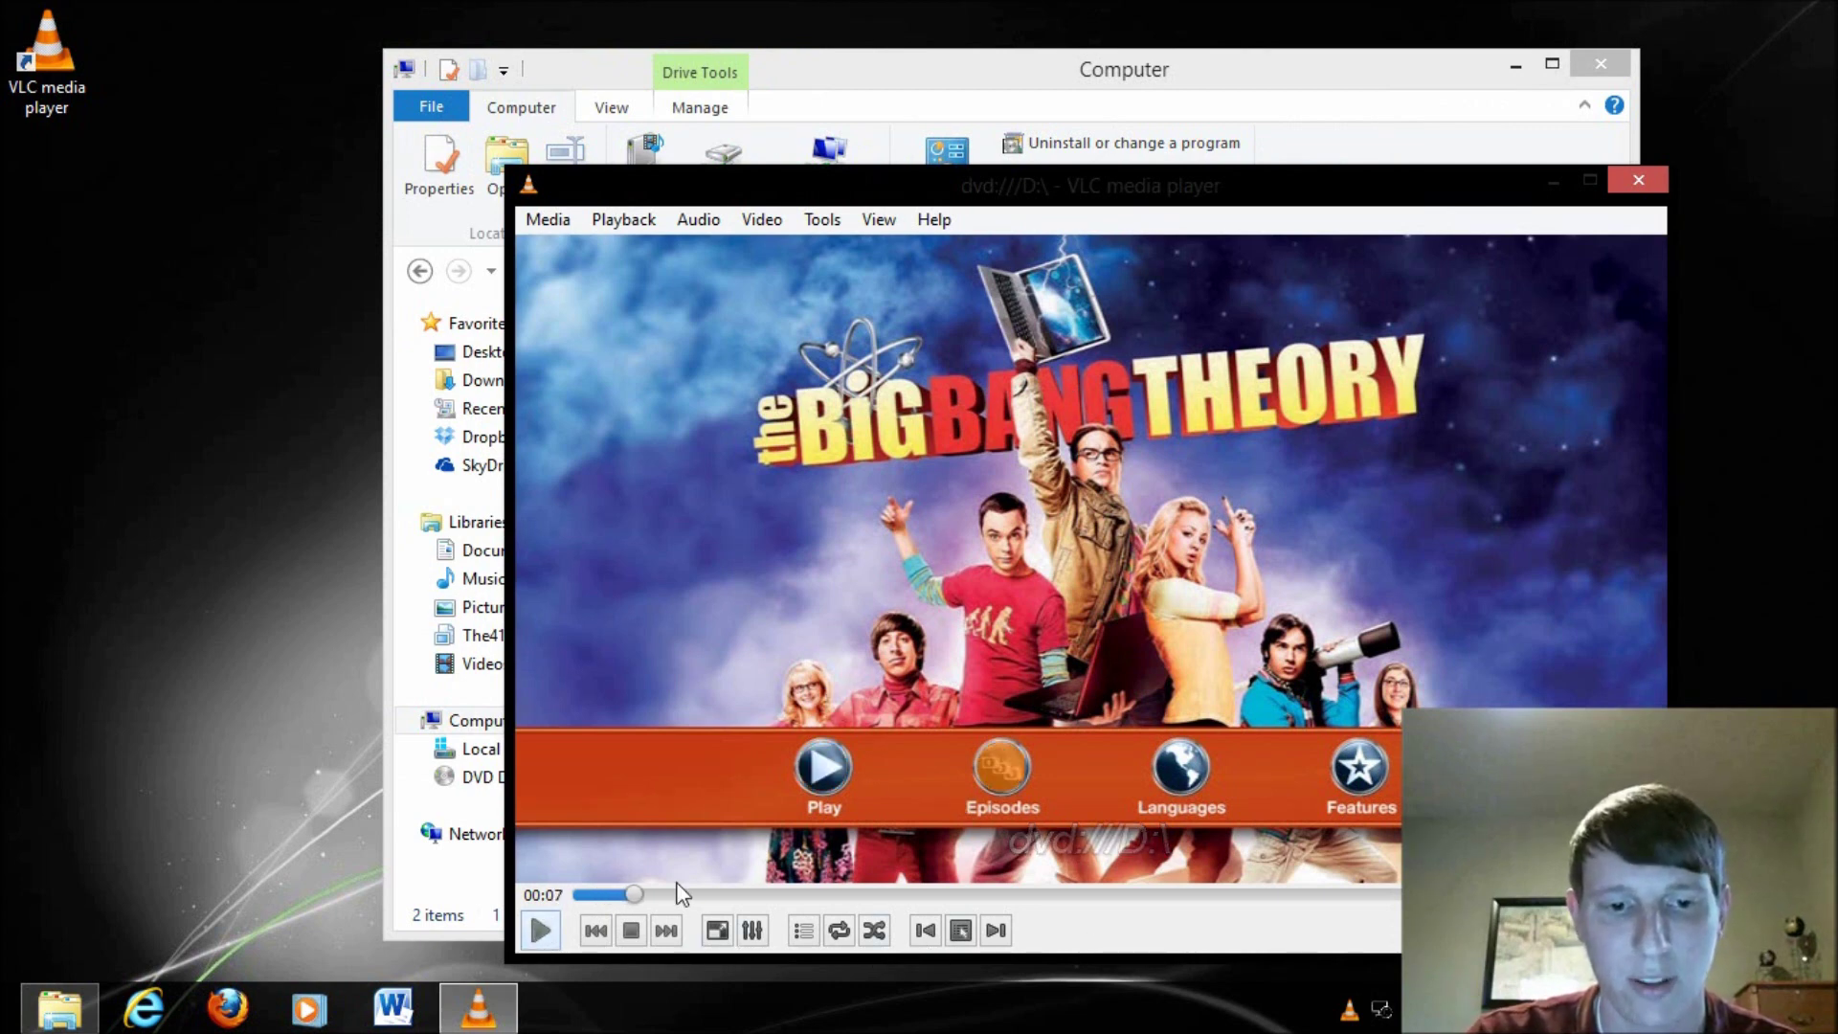
left_click(1638, 181)
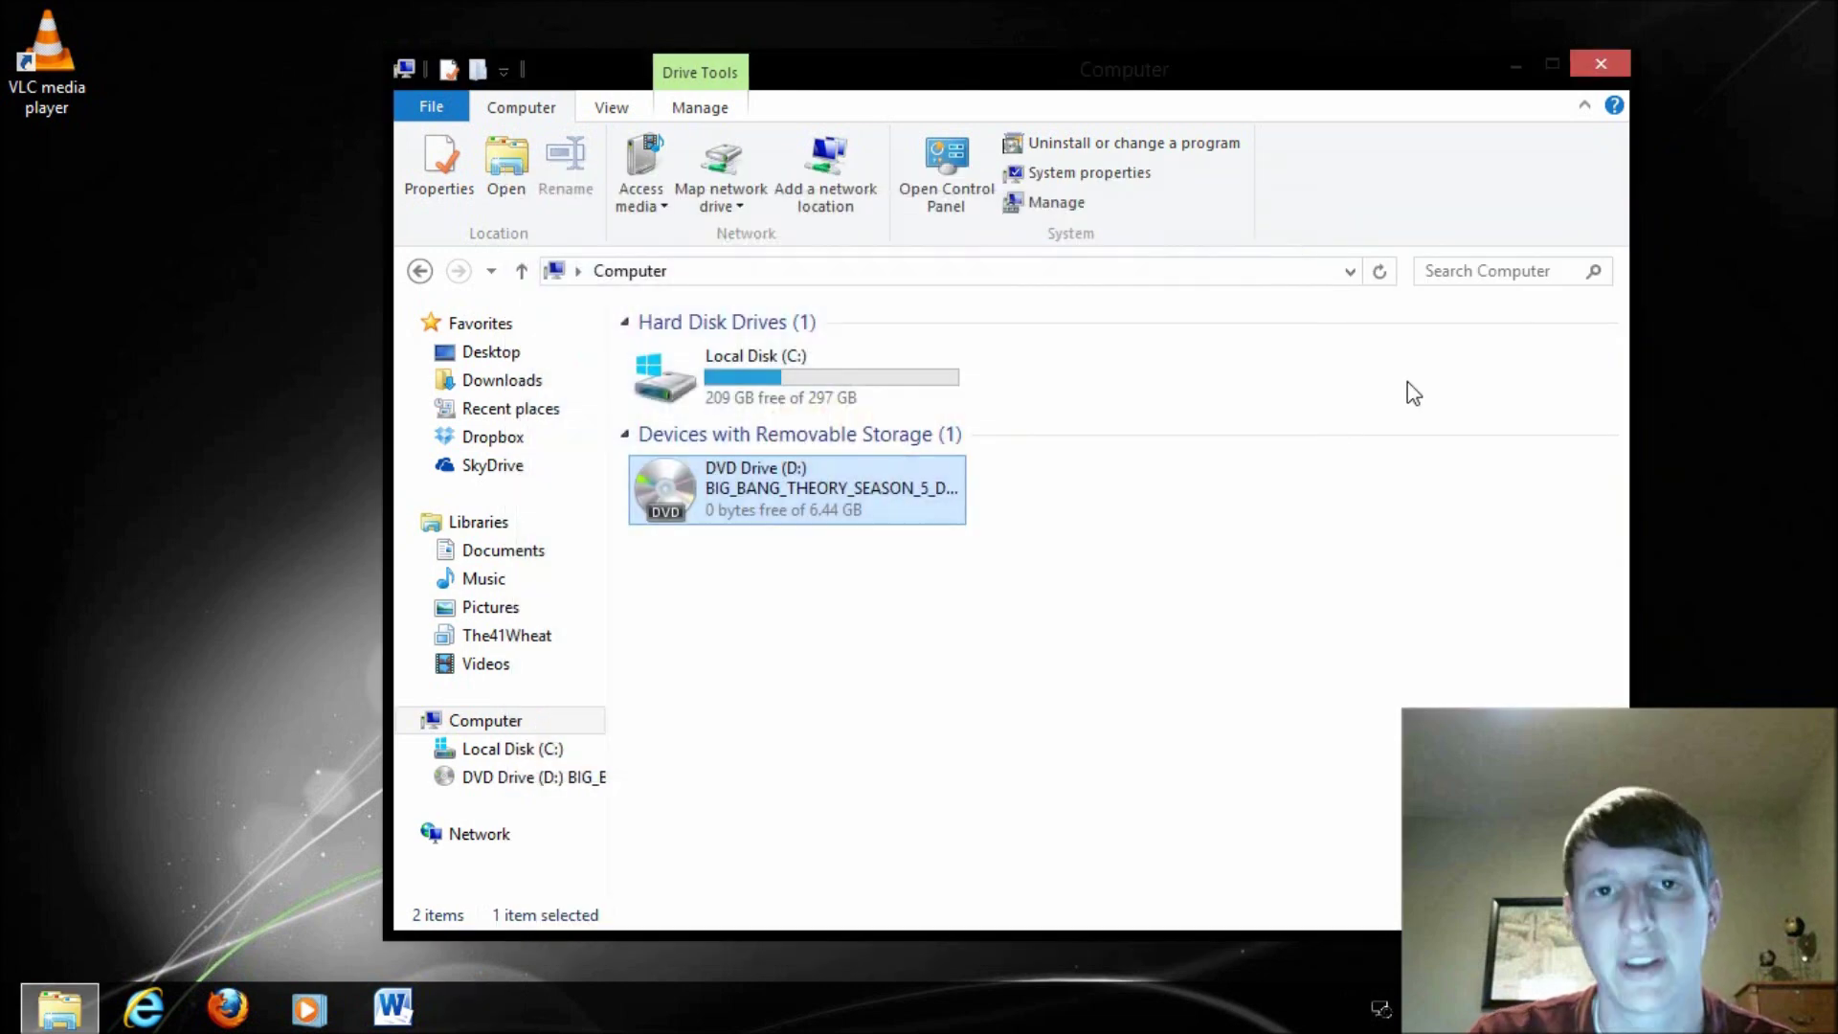